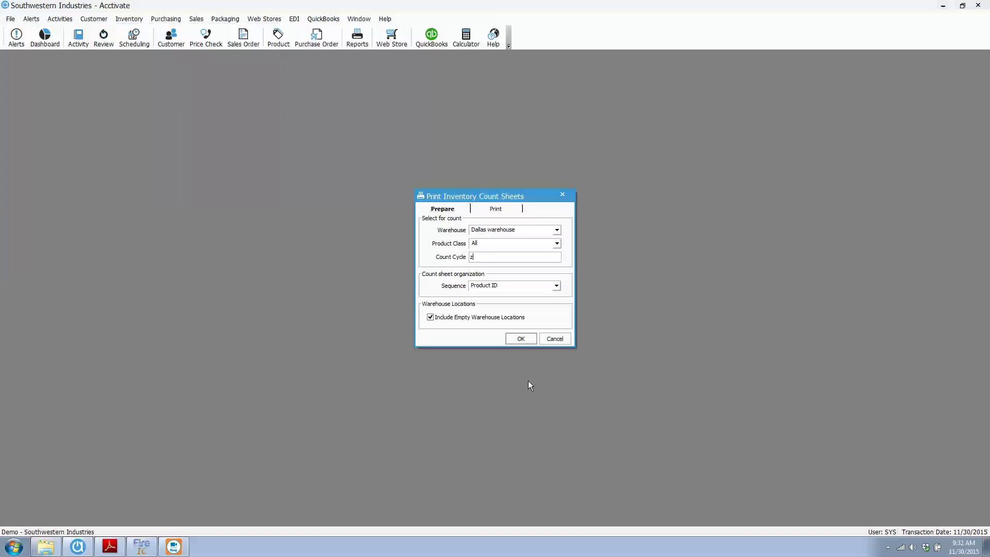
Prepare the Dallas warehouse count sheets for count cycle z, confirming the prerequisites are done, and close the count sheet dialog without printing
{"action": "left_click", "coordinate": [521, 339]}
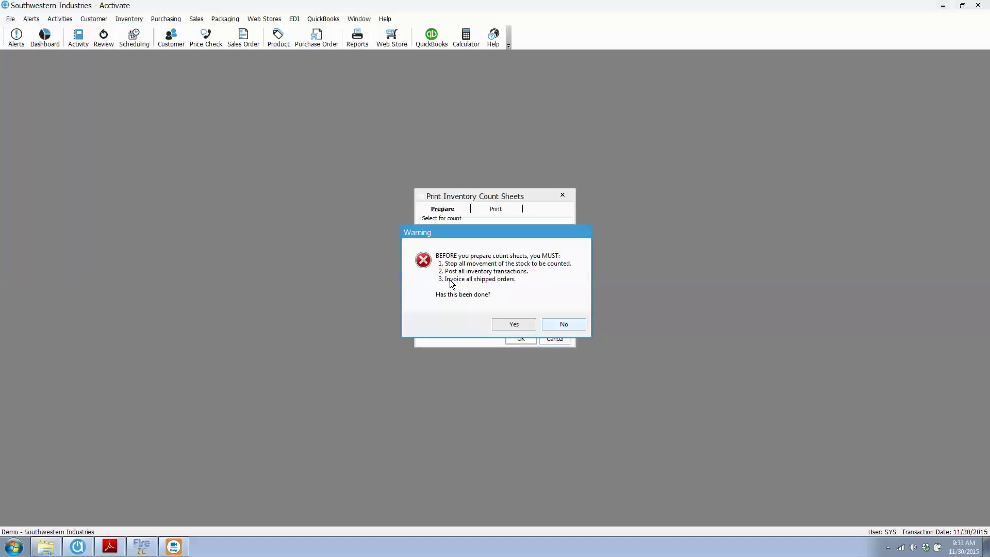
{"action": "left_click", "coordinate": [516, 324]}
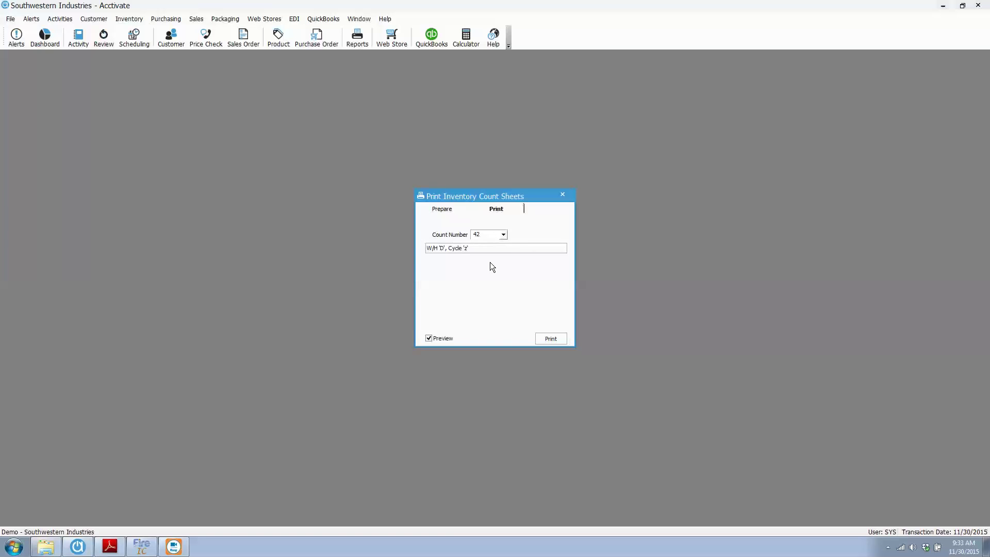
{"action": "left_click", "coordinate": [562, 195]}
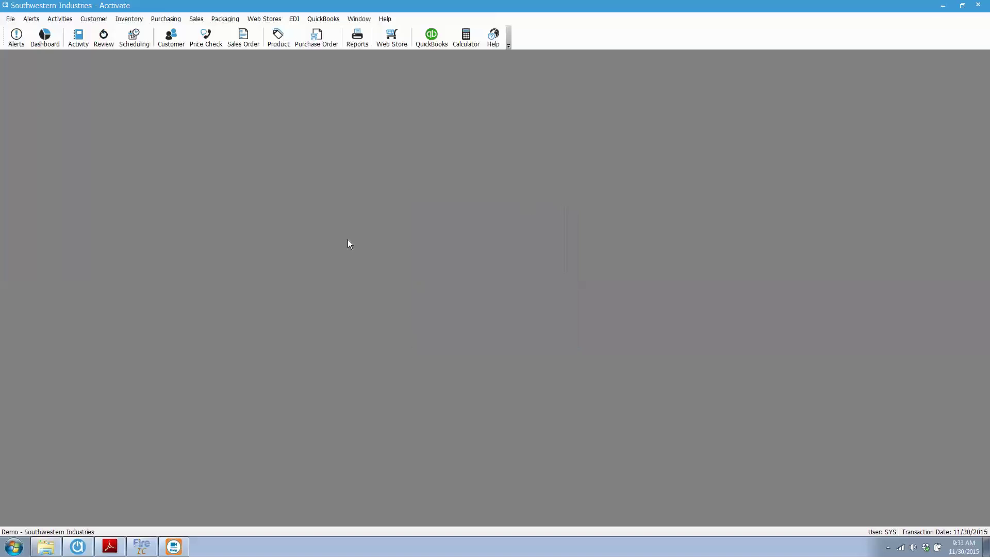
Open Inventory Count Entry for count sheet 42 and reposition its window to view the uncounted lines
{"action": "left_click", "coordinate": [129, 19]}
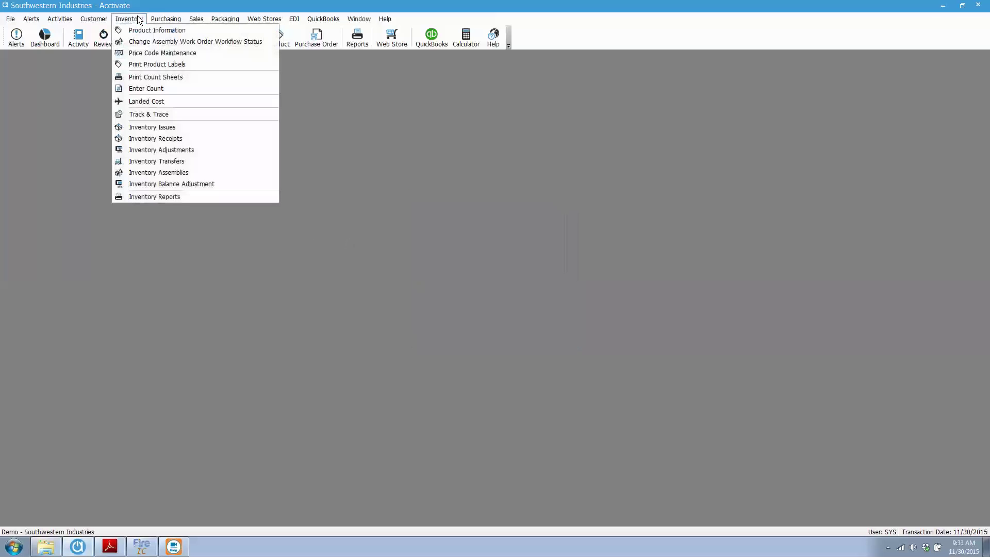
{"action": "left_click", "coordinate": [186, 91]}
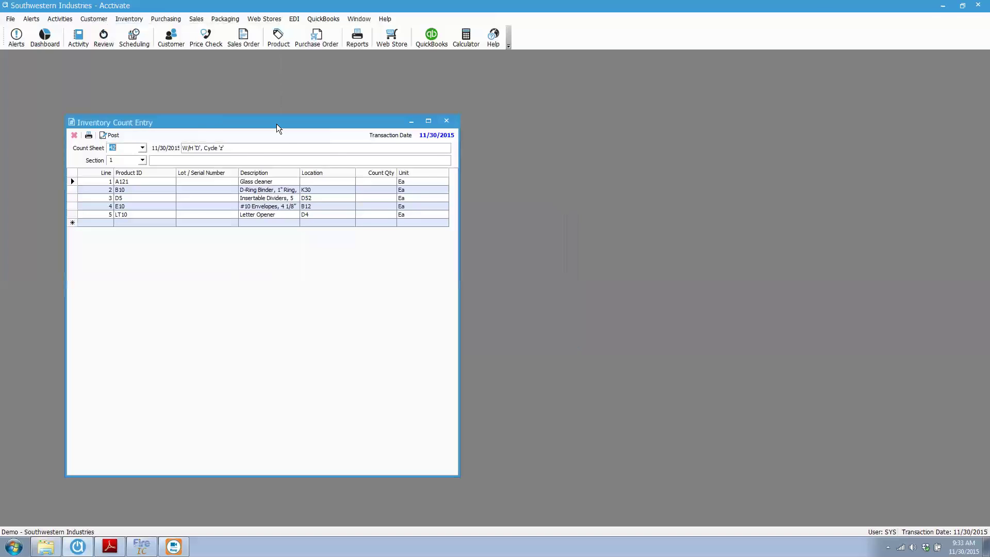
{"action": "left_click_drag", "start_coordinate": [276, 124], "coordinate": [634, 117]}
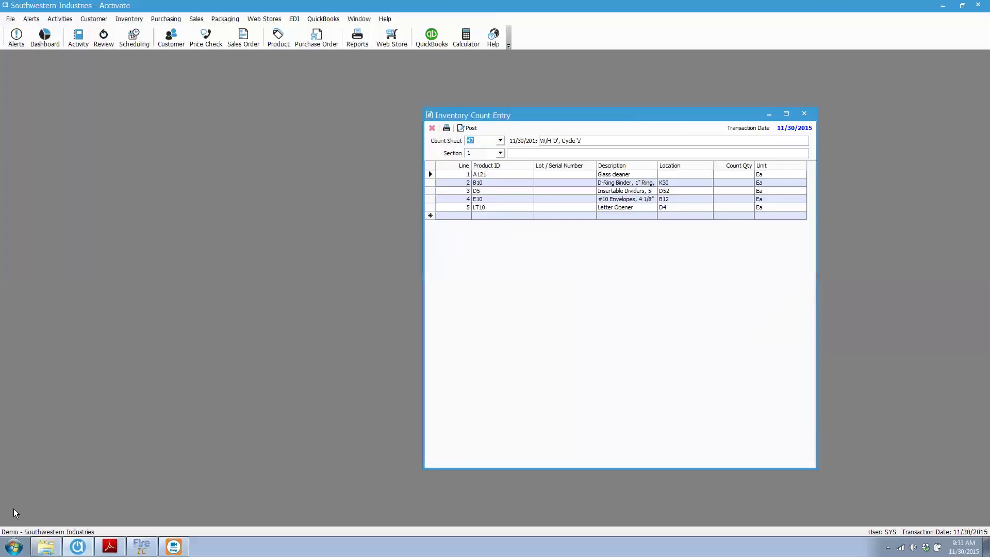
Launch Inventory Count Utility.exe from the Inventory Count folder, disable the Multi-location and Lot/Serial modules in its configuration, and close the utility
{"action": "left_click", "coordinate": [46, 547]}
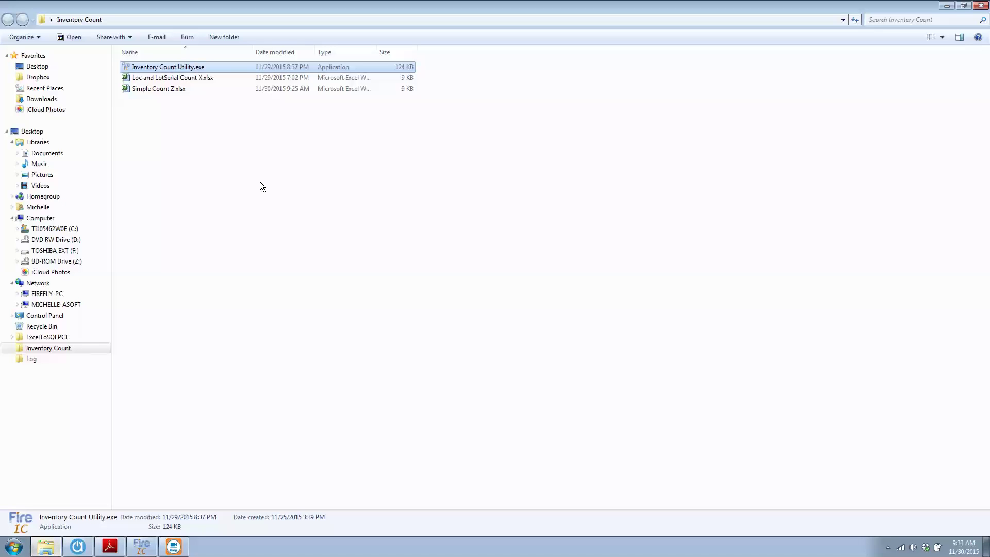
{"action": "double_click", "coordinate": [183, 67]}
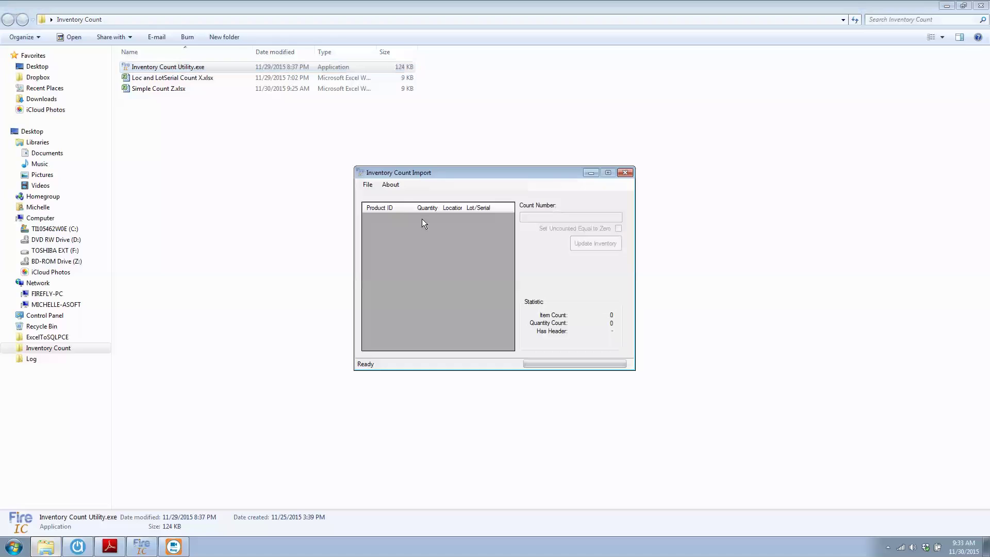
{"action": "left_click", "coordinate": [368, 186]}
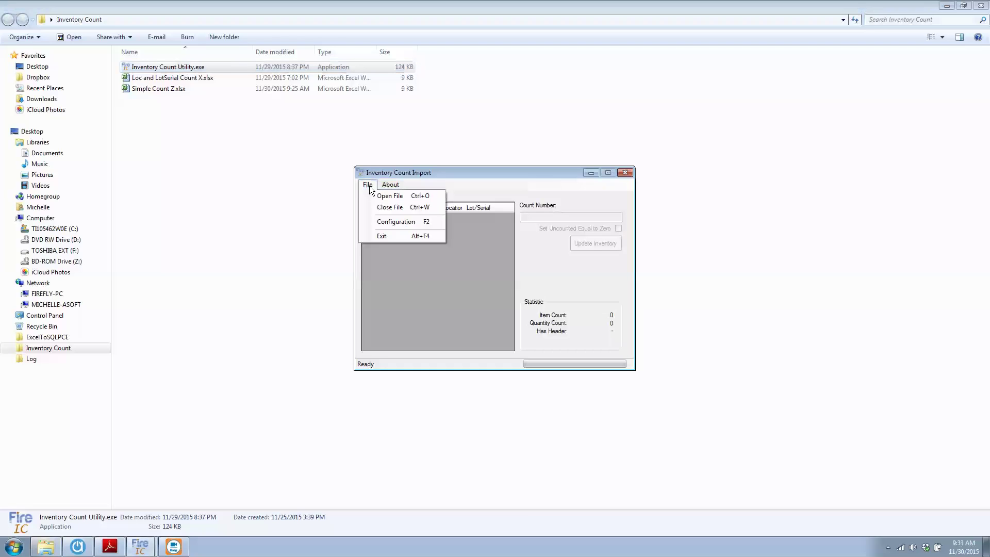
{"action": "left_click", "coordinate": [378, 225]}
{"action": "left_click", "coordinate": [481, 287]}
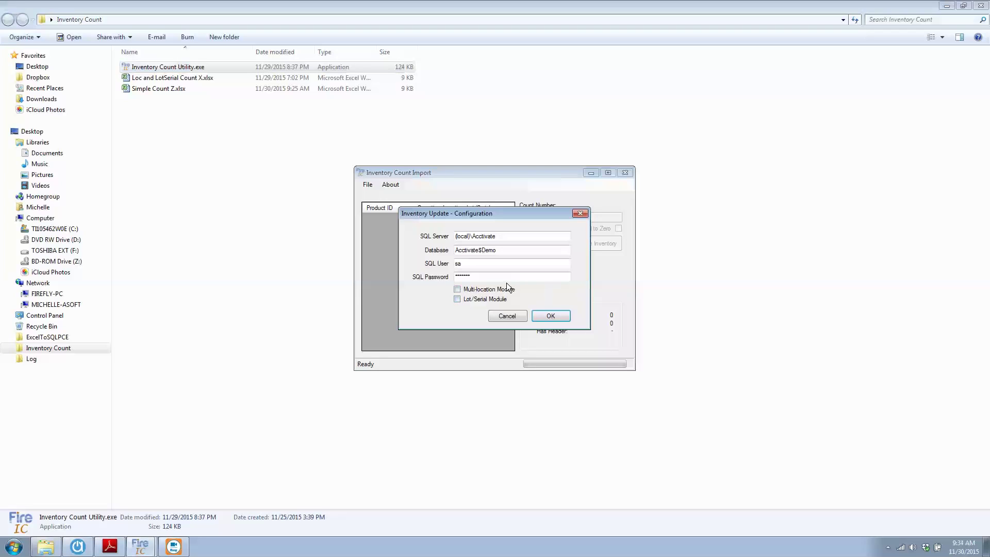
{"action": "left_click", "coordinate": [552, 316]}
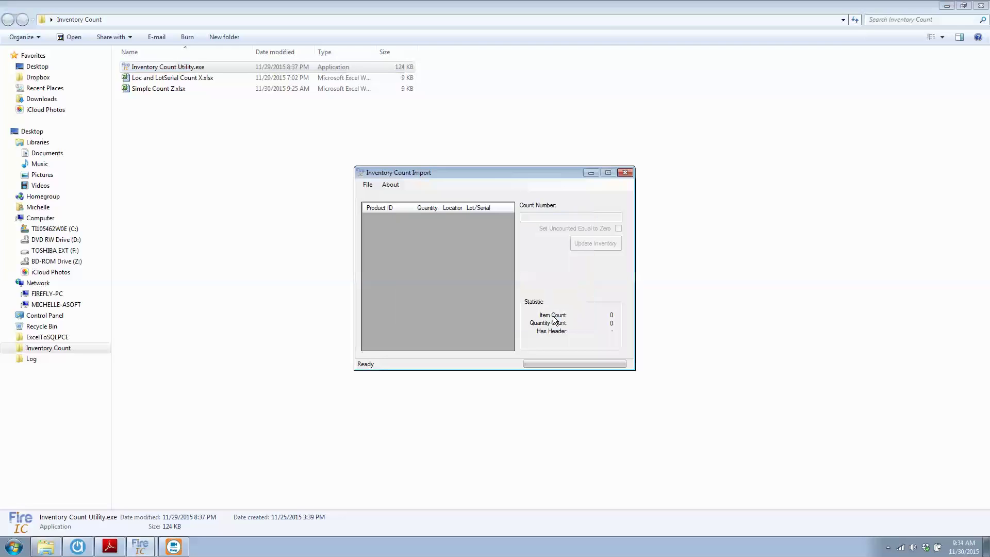
{"action": "left_click", "coordinate": [625, 173]}
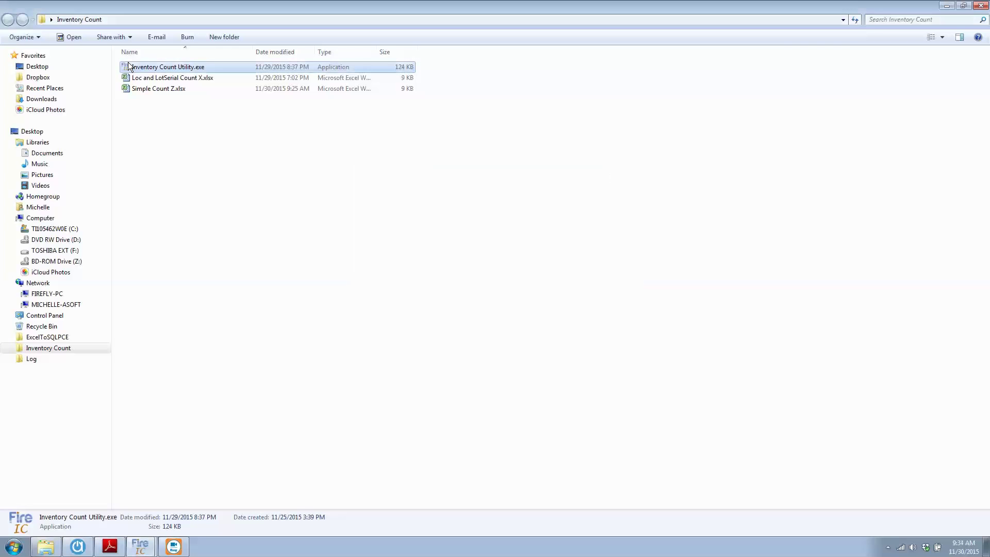
Reopen the Inventory Count Utility and load Simple Count Z.xlsx into it
{"action": "double_click", "coordinate": [129, 66]}
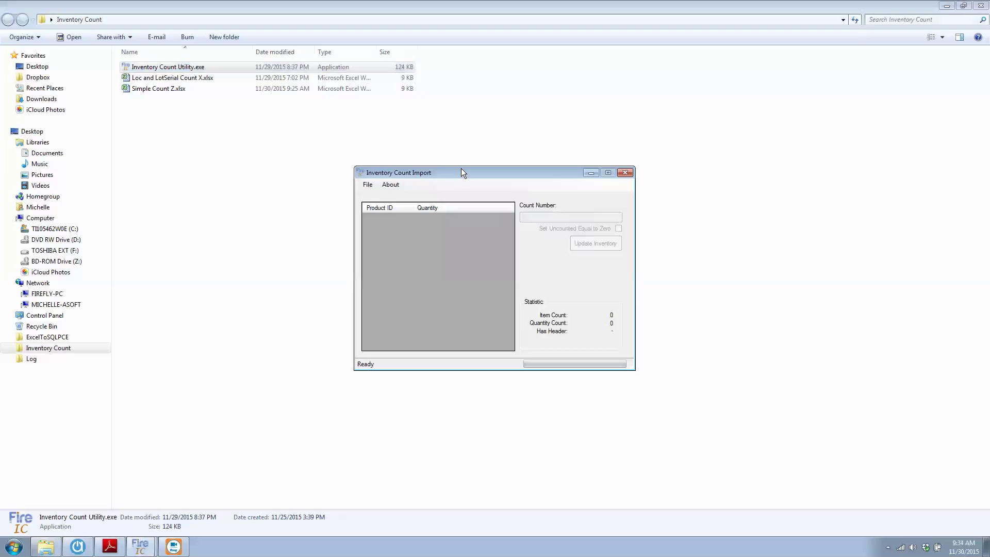
{"action": "left_click_drag", "start_coordinate": [464, 172], "coordinate": [484, 162]}
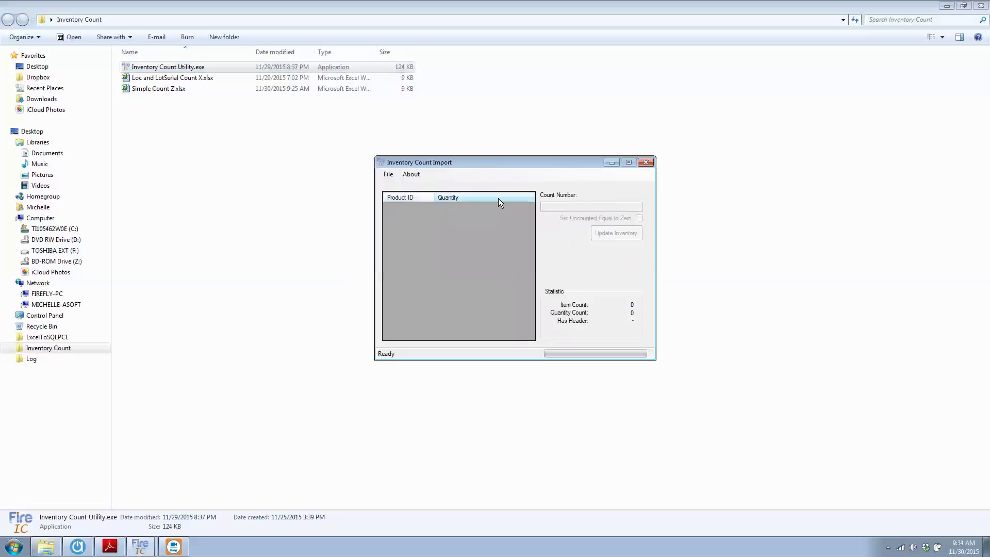
{"action": "left_click", "coordinate": [163, 88]}
{"action": "left_click_drag", "start_coordinate": [163, 88], "coordinate": [425, 292]}
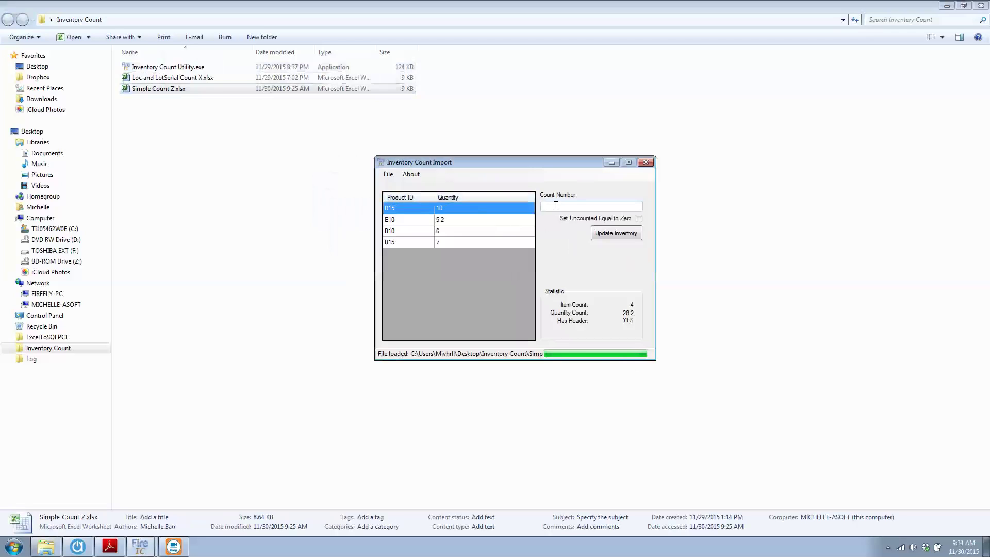
Update the inventory for count number 42 with uncounted items set equal to zero
{"action": "type", "text": "42"}
{"action": "left_click", "coordinate": [639, 219]}
{"action": "left_click", "coordinate": [615, 233]}
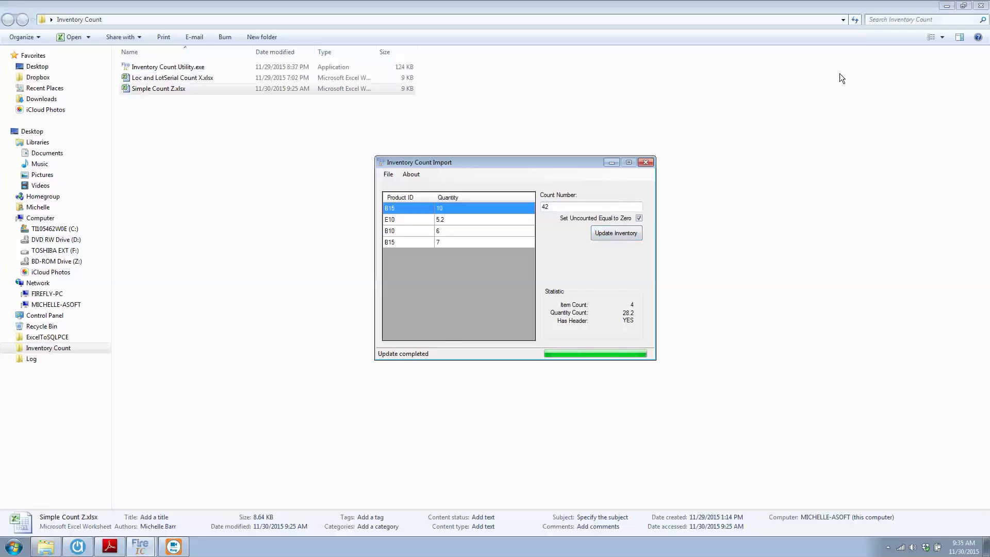
Return to Acctivate and reopen Inventory Count Entry to view the imported quantities for count sheet 42
{"action": "left_click", "coordinate": [610, 163]}
{"action": "left_click", "coordinate": [947, 6]}
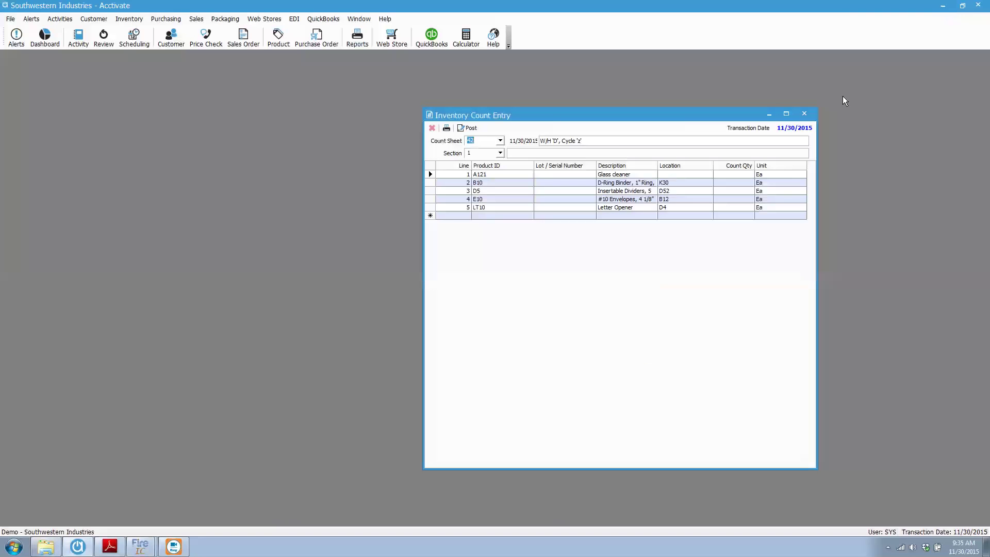
{"action": "left_click", "coordinate": [804, 114]}
{"action": "left_click", "coordinate": [127, 19]}
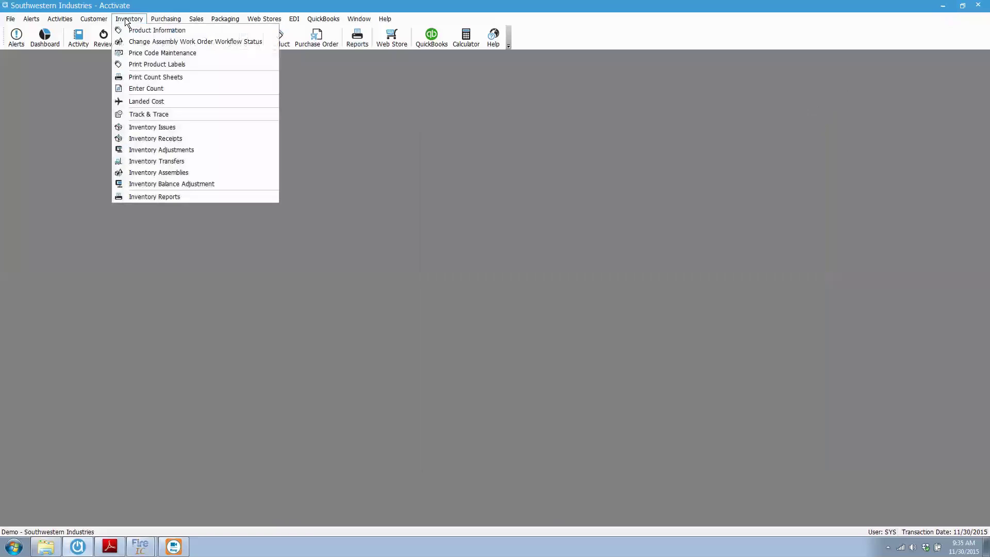
{"action": "left_click", "coordinate": [149, 88]}
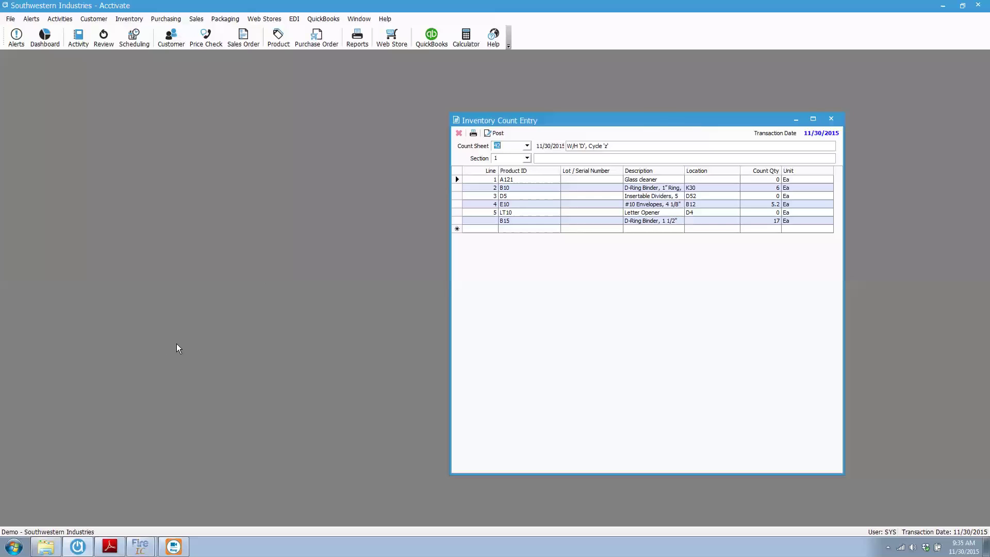
Open Simple Count Z.xlsx in Excel and arrange it as a narrow window beside Inventory Count Entry
{"action": "key", "text": "alt+Tab"}
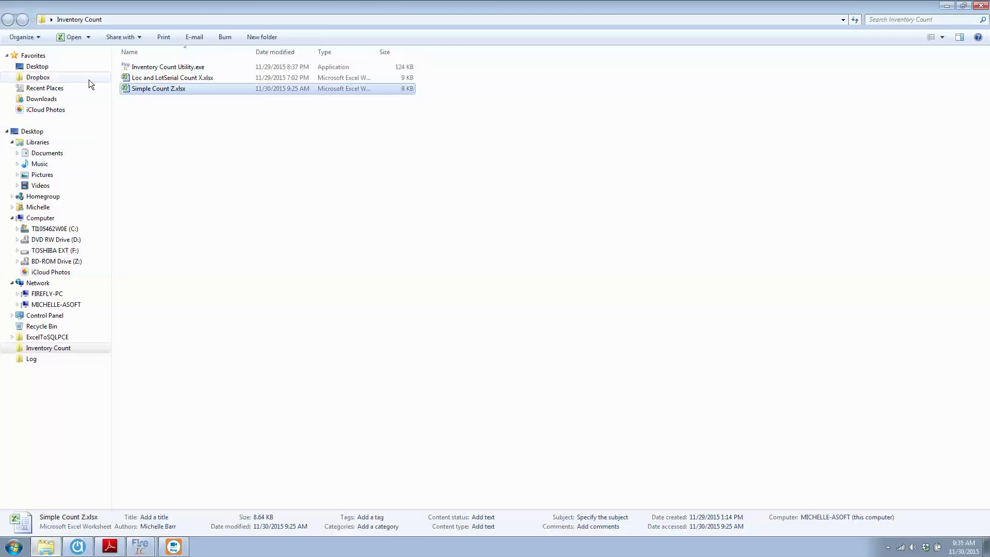
{"action": "double_click", "coordinate": [152, 91]}
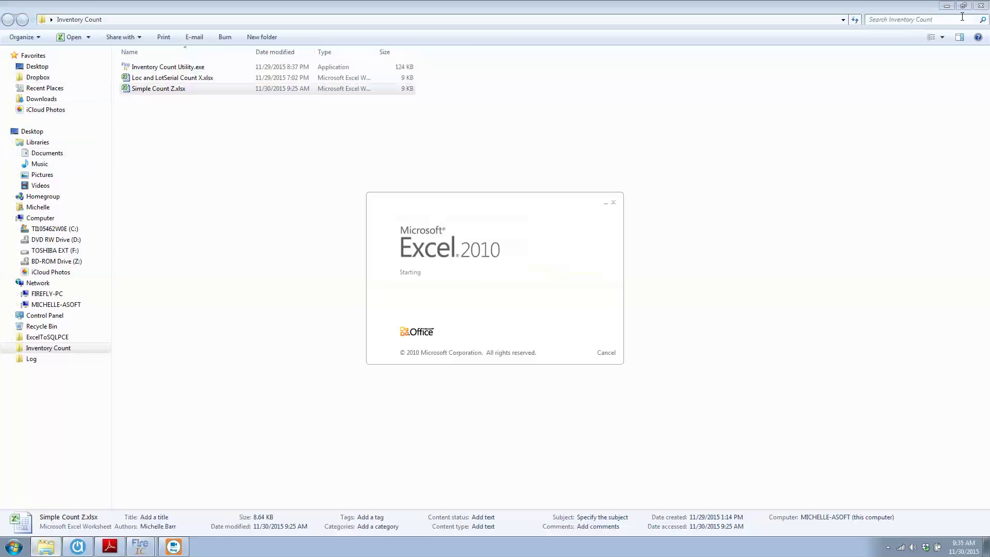
{"action": "left_click", "coordinate": [948, 6]}
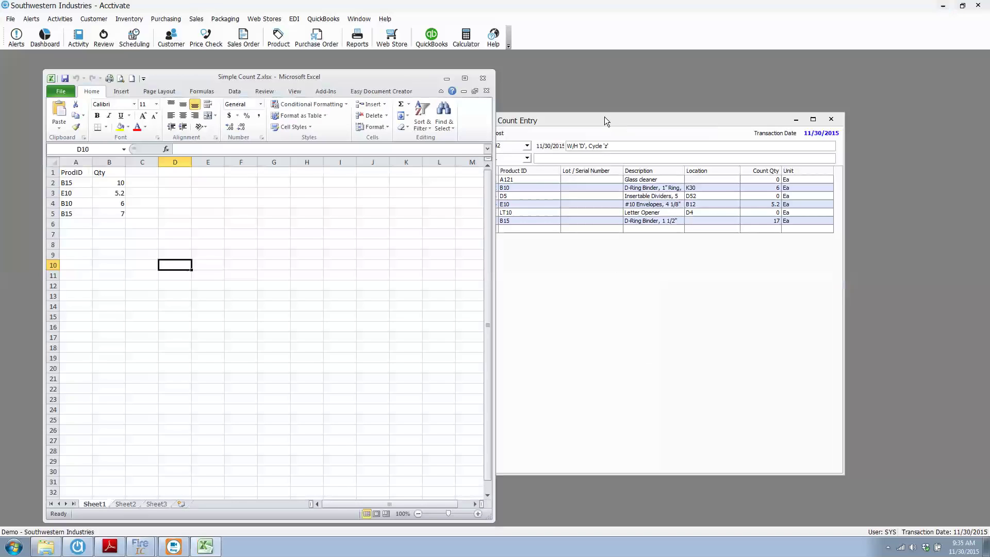
{"action": "left_click", "coordinate": [605, 117]}
{"action": "left_click_drag", "start_coordinate": [604, 116], "coordinate": [547, 118]}
{"action": "left_click", "coordinate": [205, 546]}
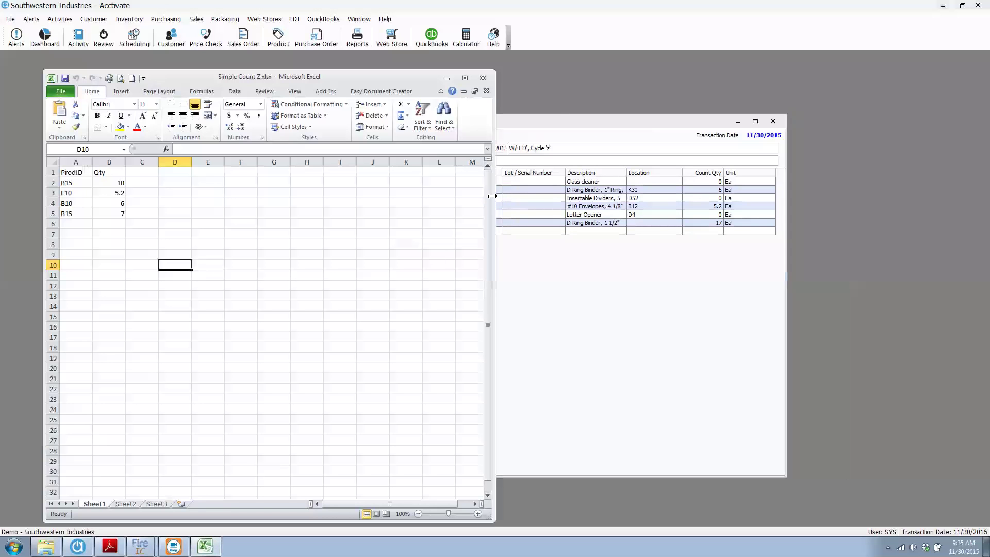
{"action": "left_click_drag", "start_coordinate": [492, 196], "coordinate": [210, 196]}
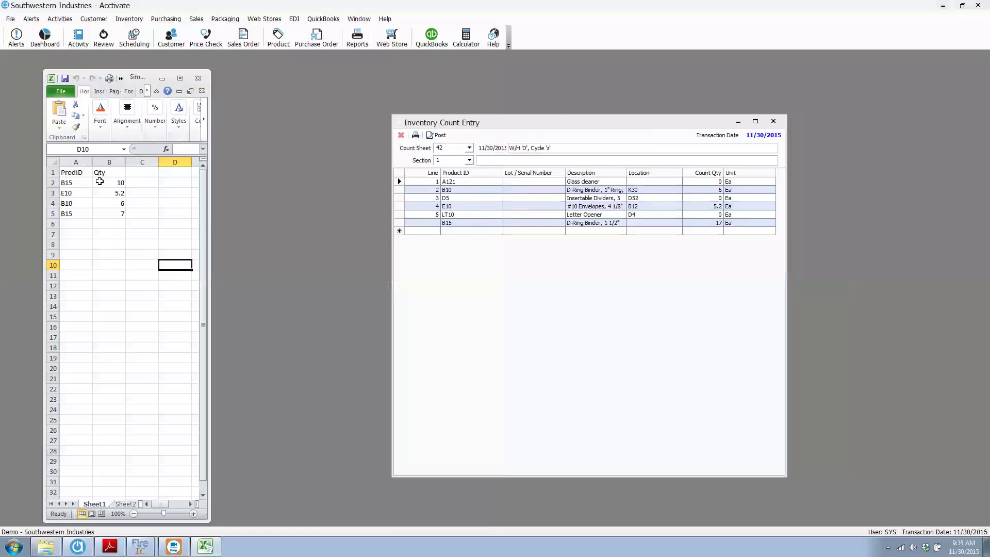
Compare the spreadsheet's B15, E10 and B10 quantities with the matching lines on the count sheet
{"action": "left_click", "coordinate": [115, 184]}
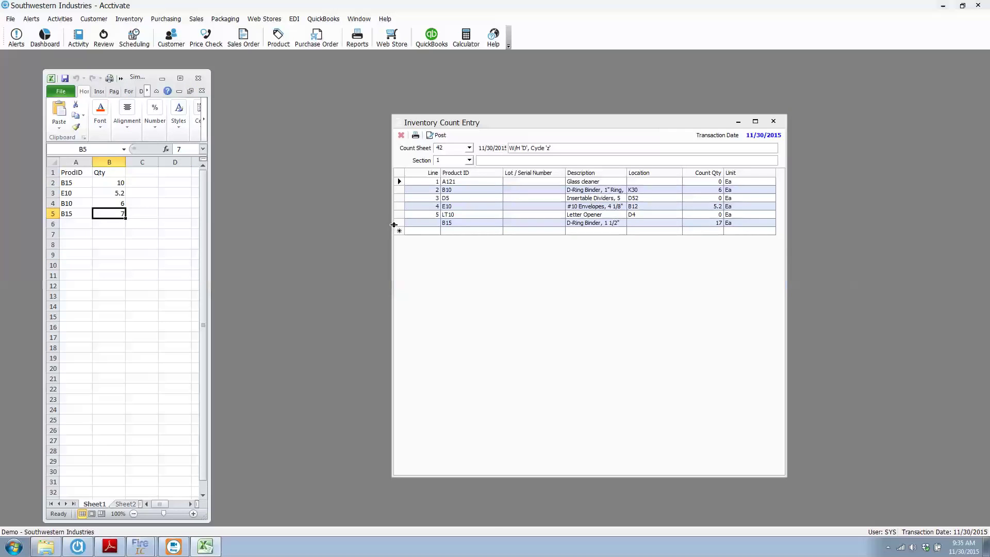
{"action": "left_click", "coordinate": [399, 223]}
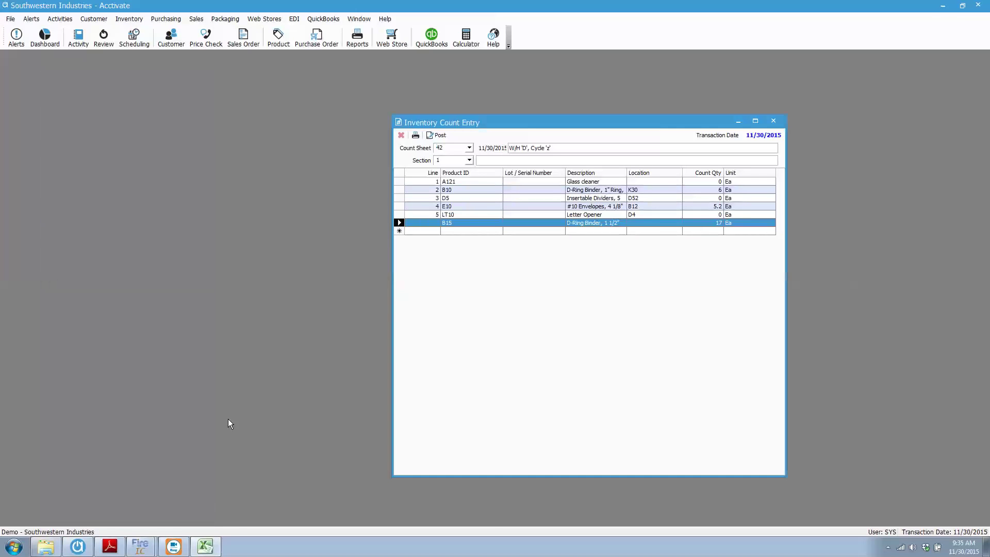
{"action": "left_click", "coordinate": [205, 546]}
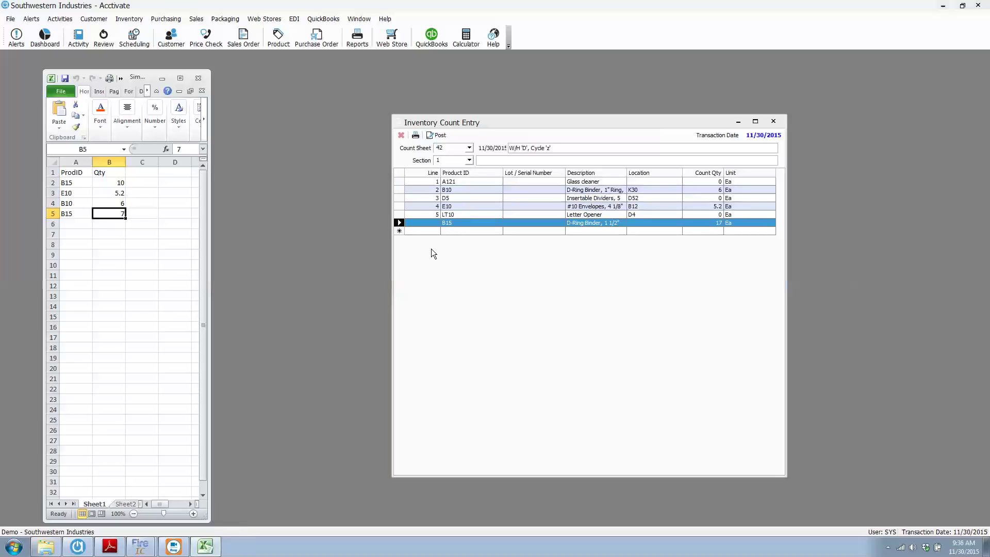
{"action": "left_click", "coordinate": [52, 193]}
{"action": "key", "text": "ctrl+c"}
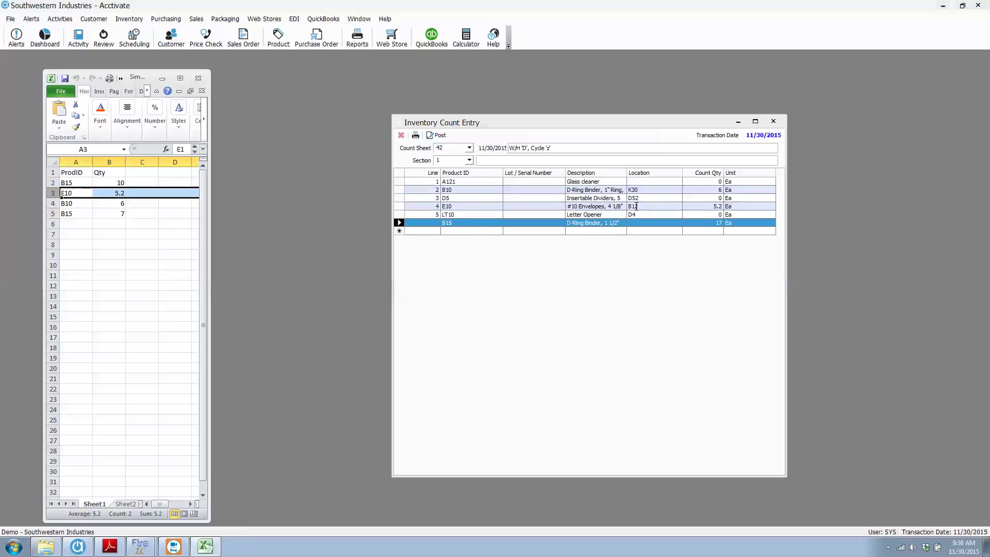
{"action": "left_click", "coordinate": [53, 203]}
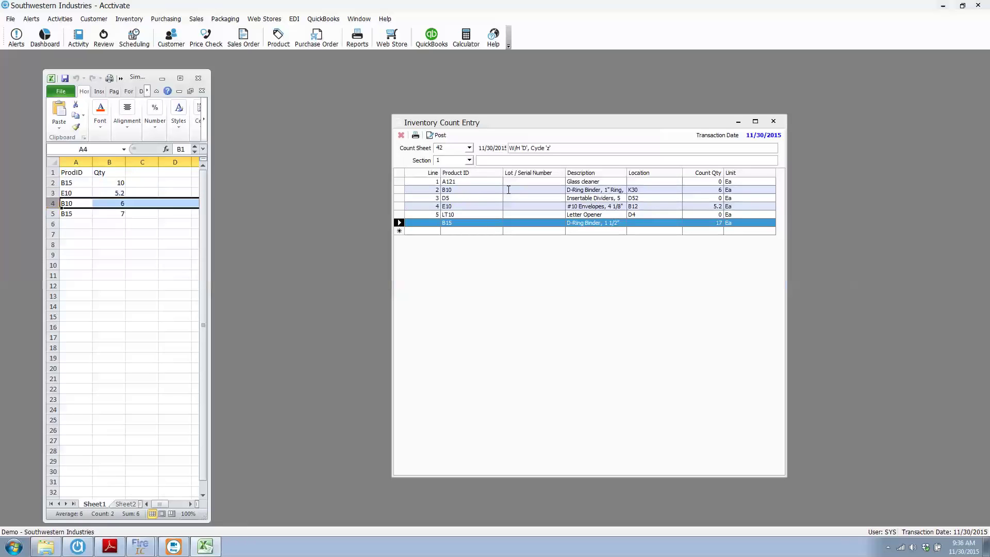
{"action": "left_click", "coordinate": [706, 189]}
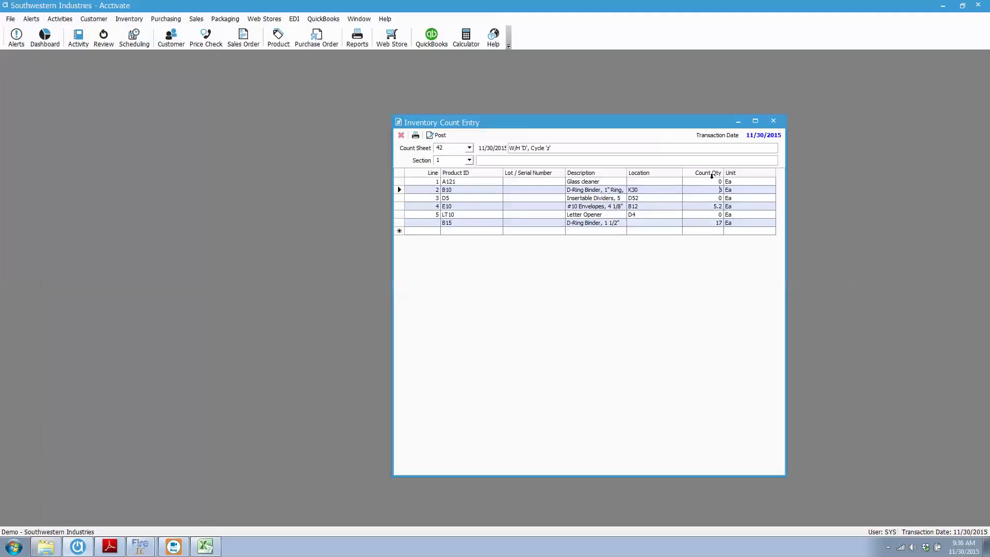
{"action": "key", "text": "BackSpace"}
{"action": "type", "text": "5"}
Open the selection criteria for the Anticipated Inventory Count Results report among the custom inventory reports
{"action": "left_click", "coordinate": [143, 18]}
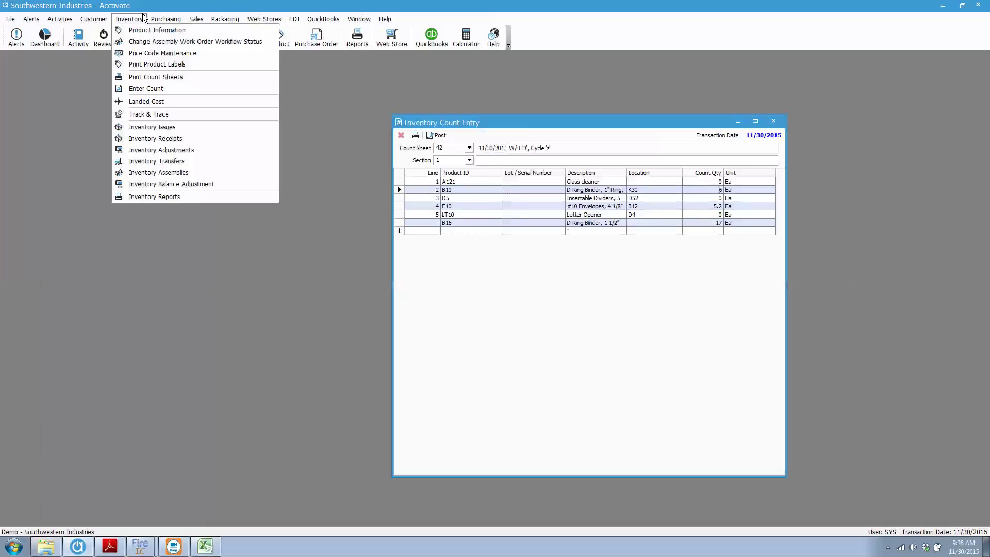
{"action": "left_click", "coordinate": [152, 197]}
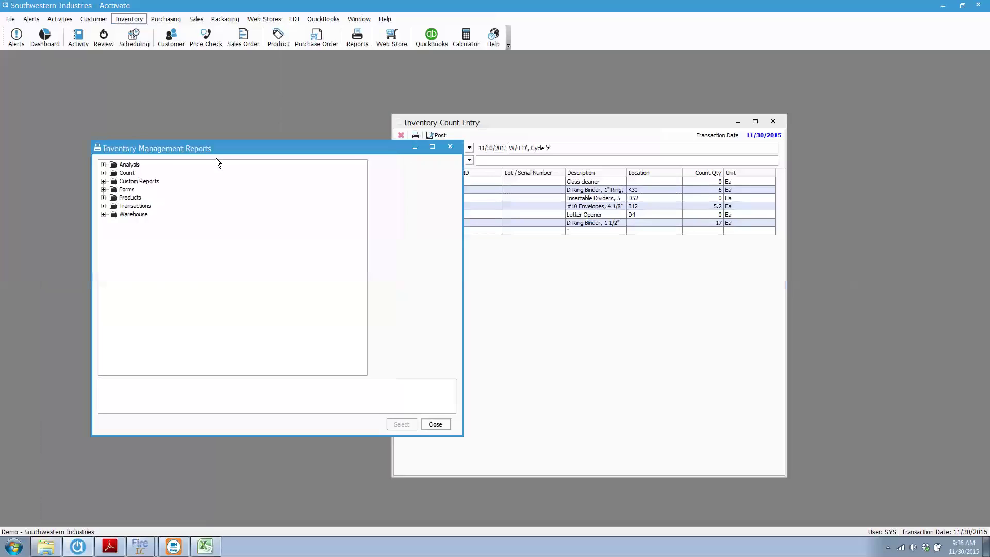
{"action": "left_click", "coordinate": [103, 181]}
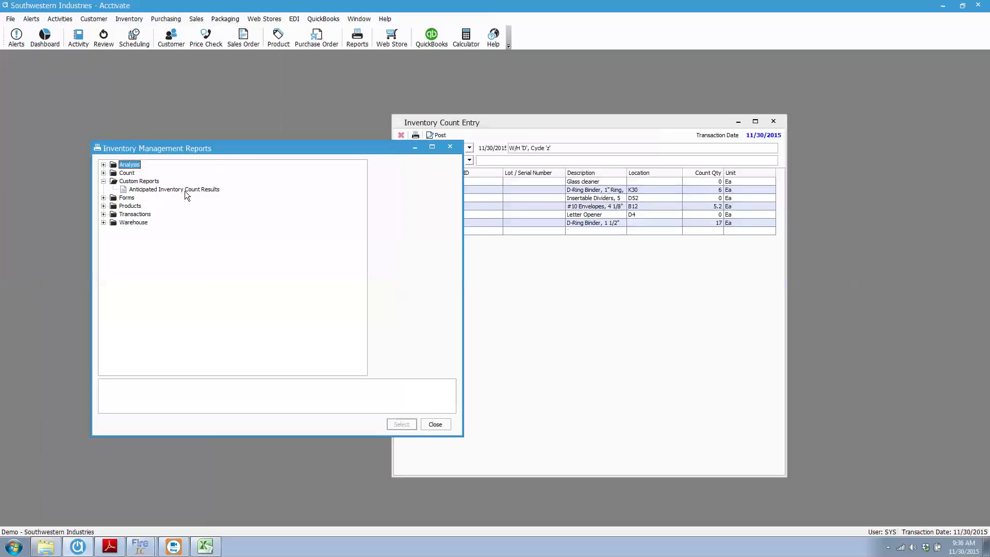
{"action": "left_click", "coordinate": [161, 190]}
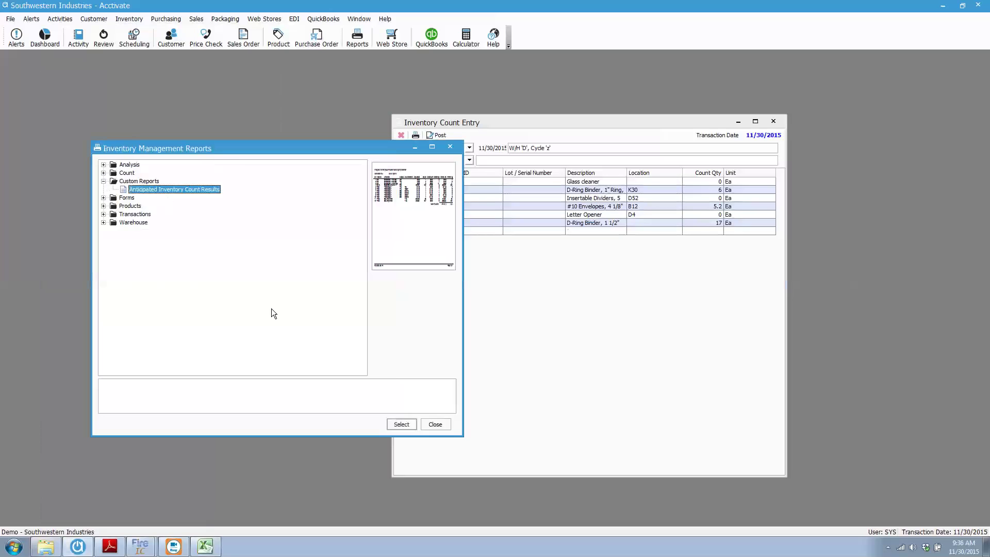
{"action": "left_click", "coordinate": [402, 424]}
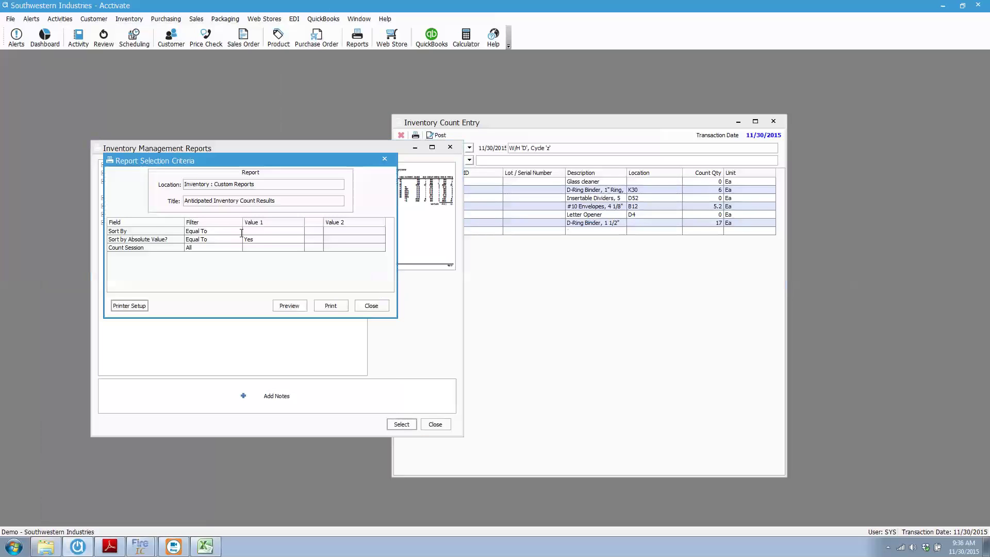
Preview the Anticipated Inventory Count Results report for count session 42, sorted by Quantity
{"action": "left_click", "coordinate": [237, 247]}
{"action": "left_click", "coordinate": [238, 248]}
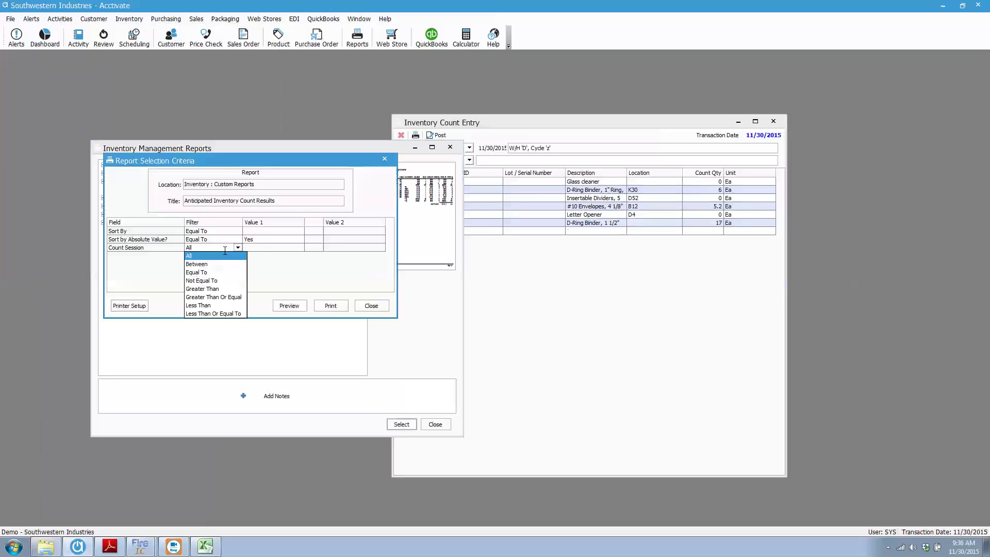
{"action": "left_click", "coordinate": [200, 272]}
{"action": "type", "text": "42"}
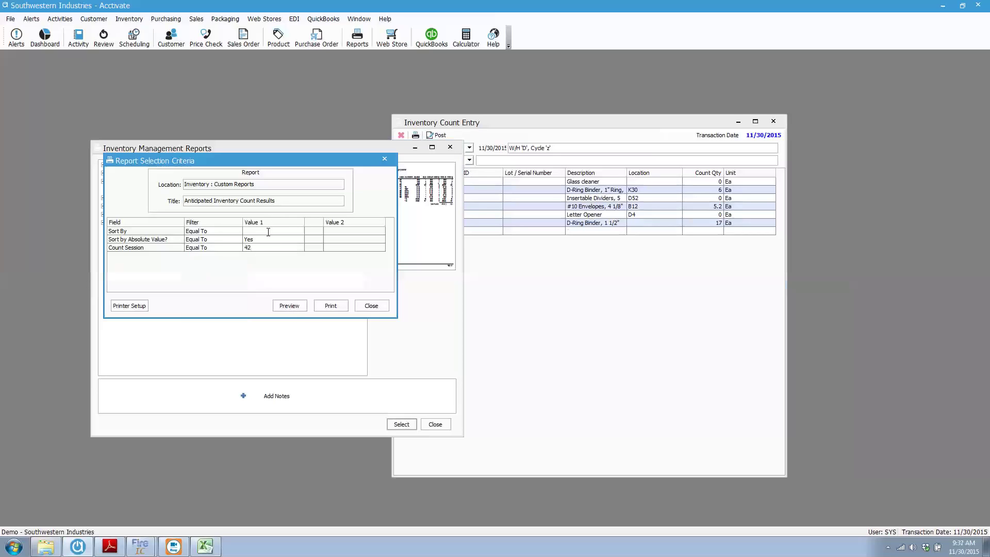
{"action": "left_click", "coordinate": [300, 232]}
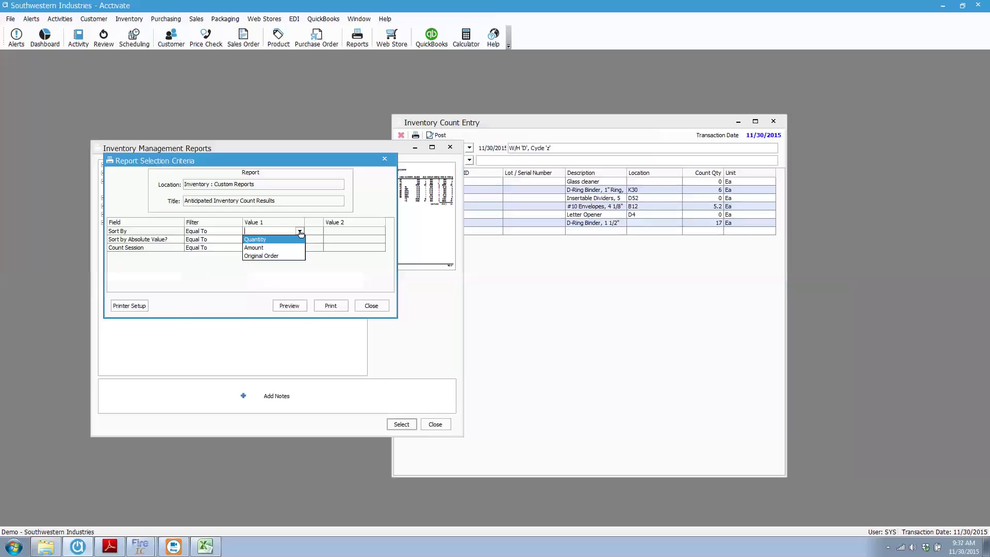
{"action": "left_click", "coordinate": [260, 237]}
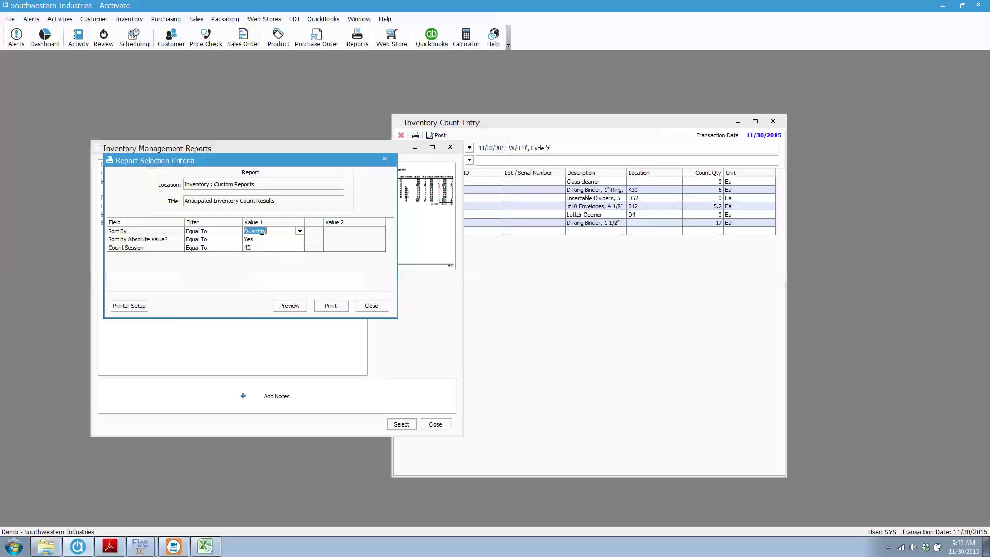
{"action": "left_click", "coordinate": [291, 304]}
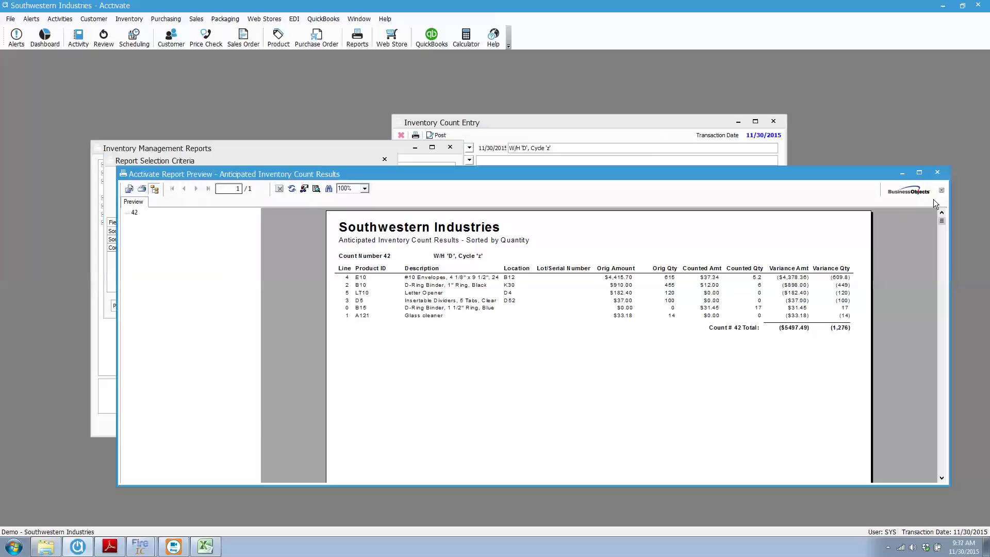
Close the report preview, check the available Sort By options, and close the report windows to return to Inventory Count Entry
{"action": "left_click", "coordinate": [938, 173]}
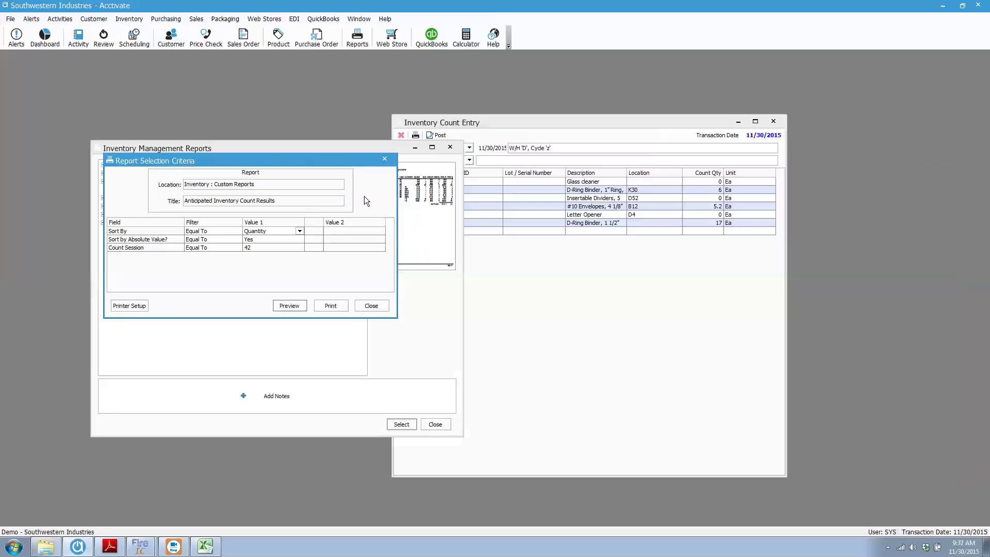
{"action": "left_click", "coordinate": [299, 231]}
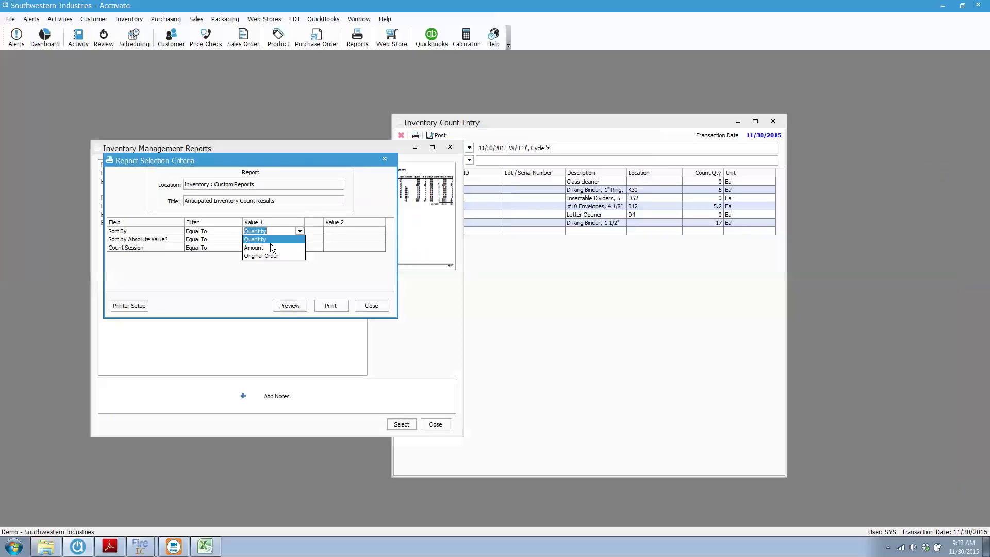
{"action": "left_click", "coordinate": [299, 231]}
{"action": "left_click", "coordinate": [371, 306]}
{"action": "left_click", "coordinate": [449, 150]}
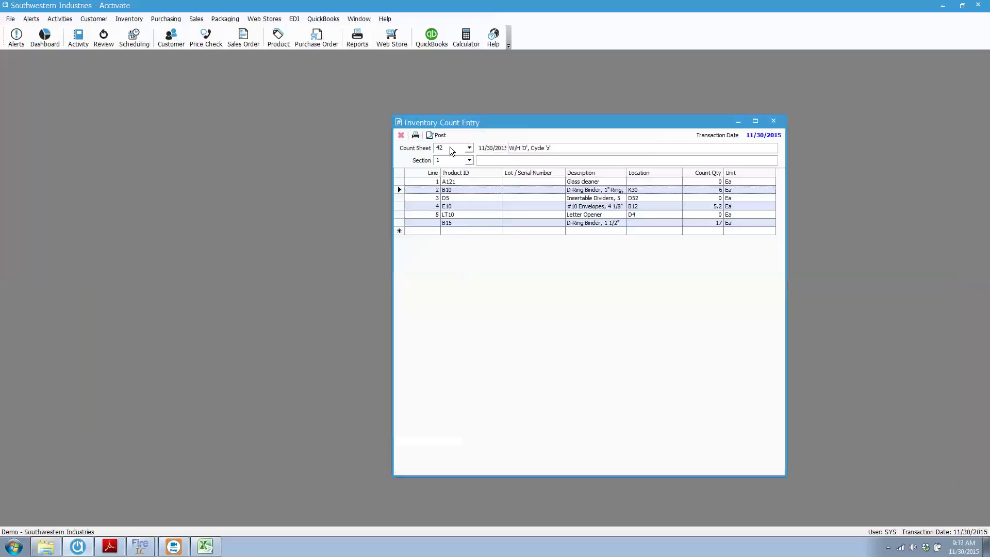
Post the counts for count sheet 42, then close the Inventory Variance report and Inventory Count Entry
{"action": "left_click", "coordinate": [441, 134]}
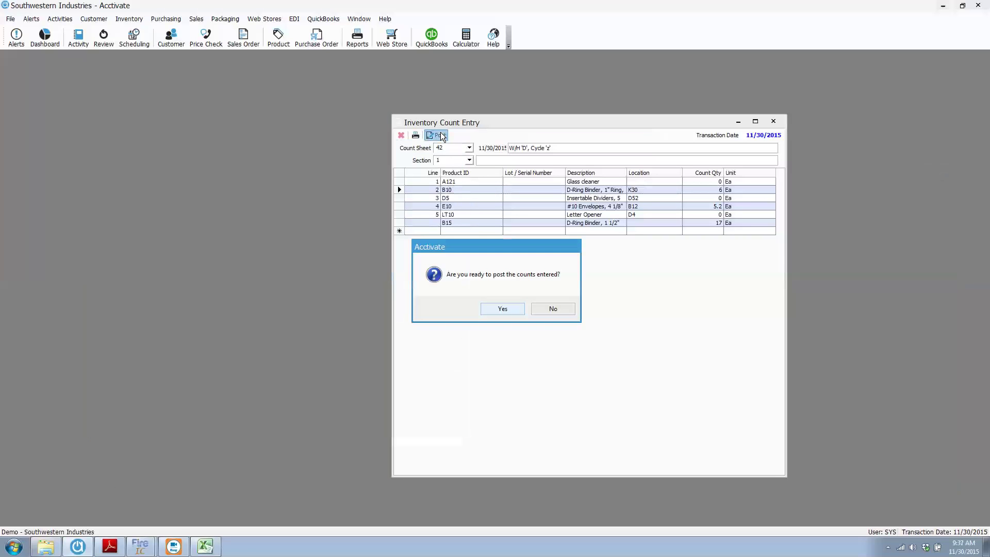
{"action": "left_click", "coordinate": [503, 308]}
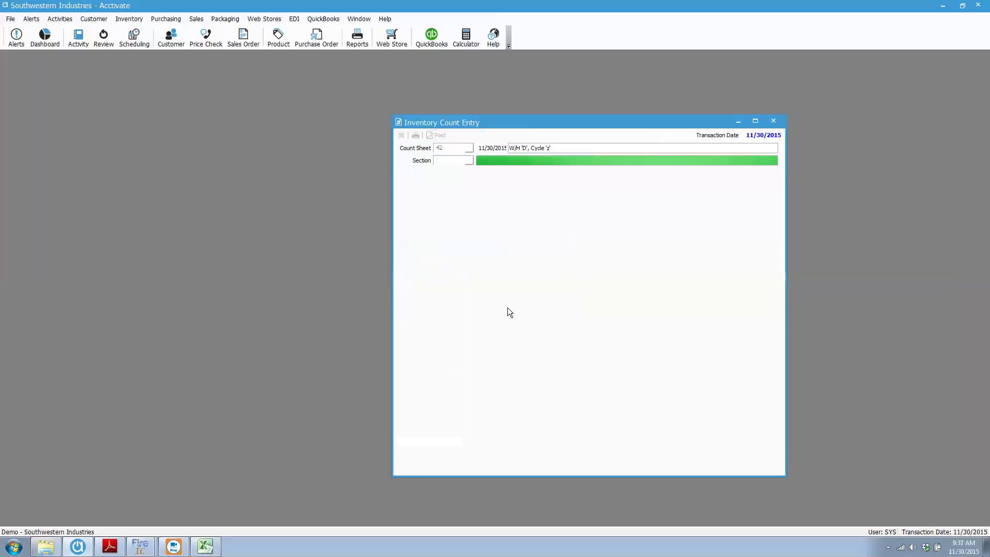
{"action": "left_click", "coordinate": [537, 341]}
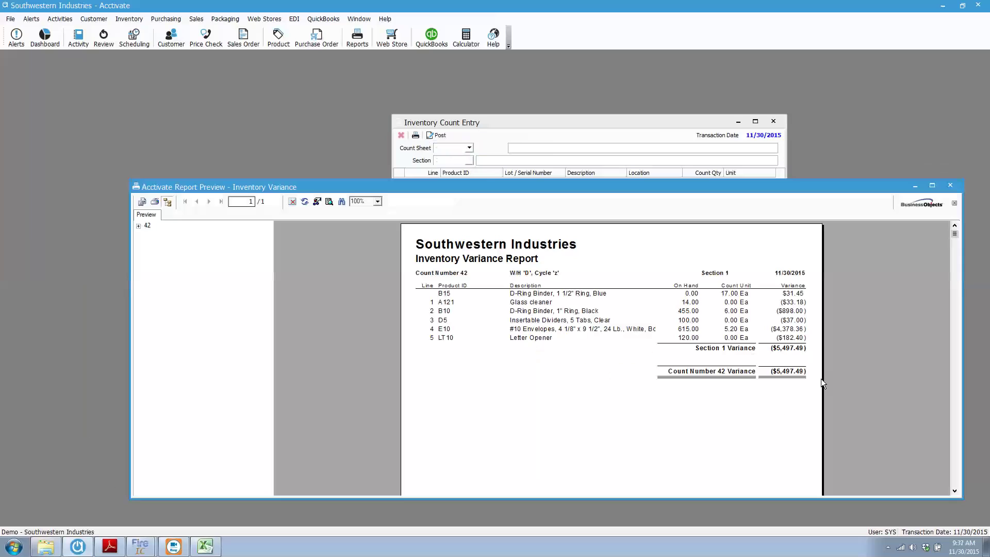
{"action": "left_click", "coordinate": [951, 186]}
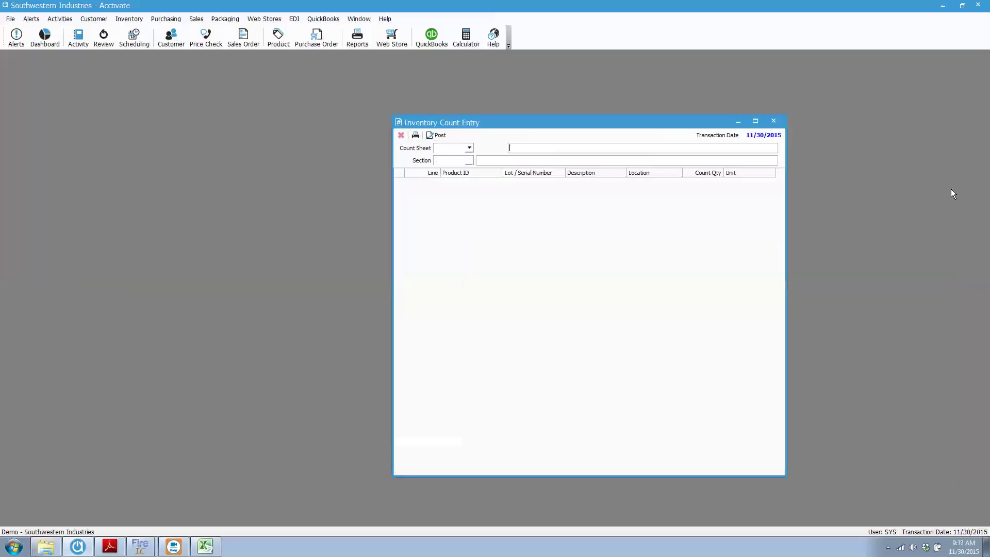
{"action": "left_click", "coordinate": [772, 122]}
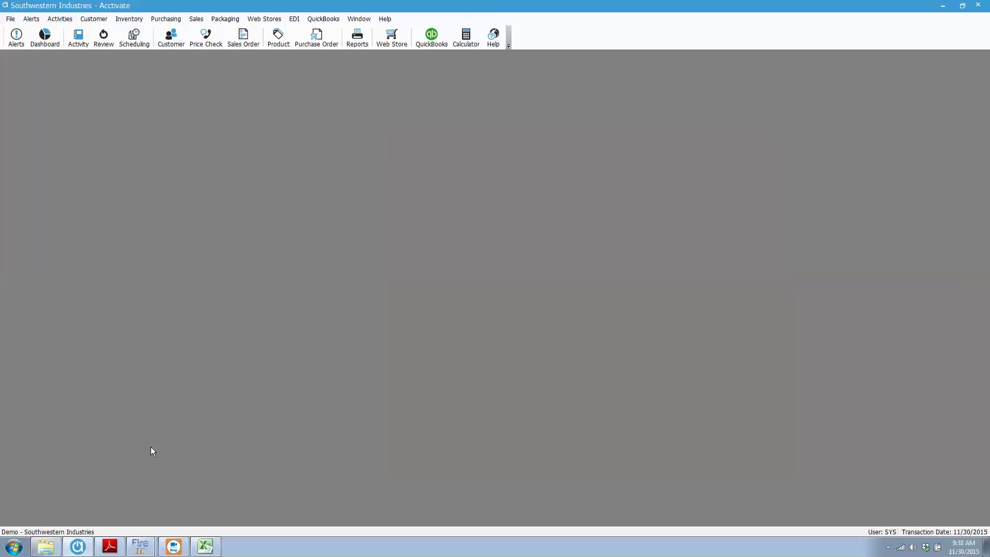
Switch to the Inventory Count Import utility, check its Multi-location and Lot/Serial Module configuration, accept it and minimize the utility
{"action": "left_click", "coordinate": [140, 545]}
{"action": "left_click", "coordinate": [155, 522]}
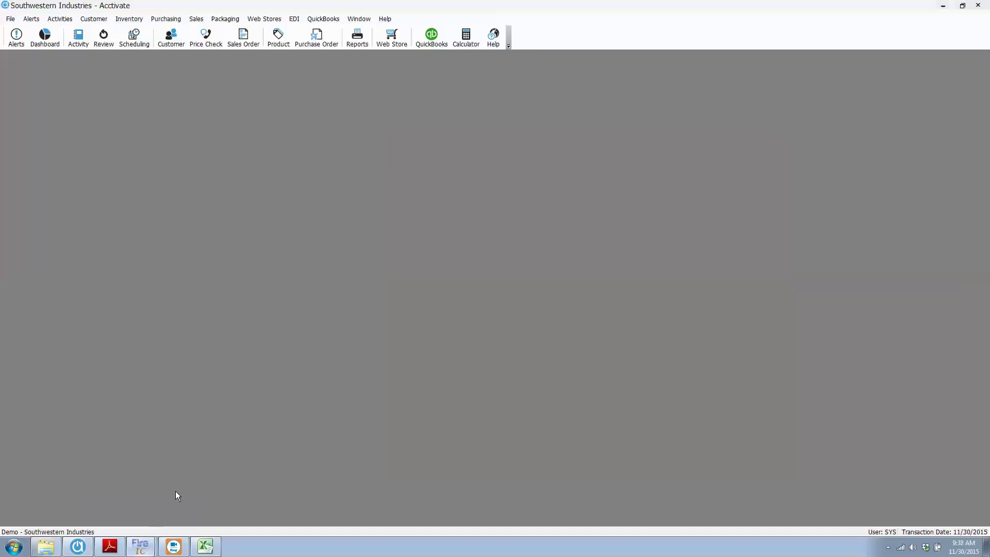
{"action": "left_click", "coordinate": [651, 161]}
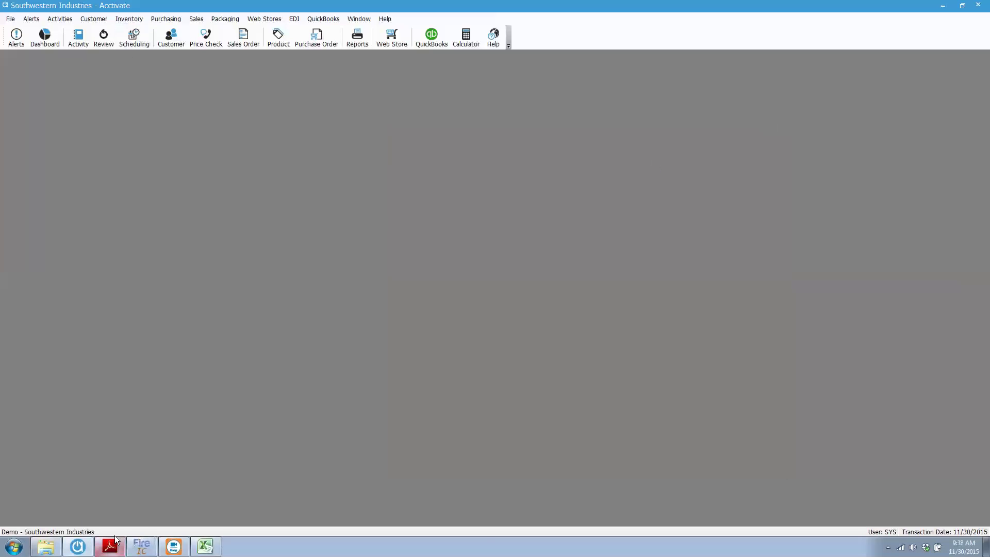
{"action": "left_click", "coordinate": [141, 546]}
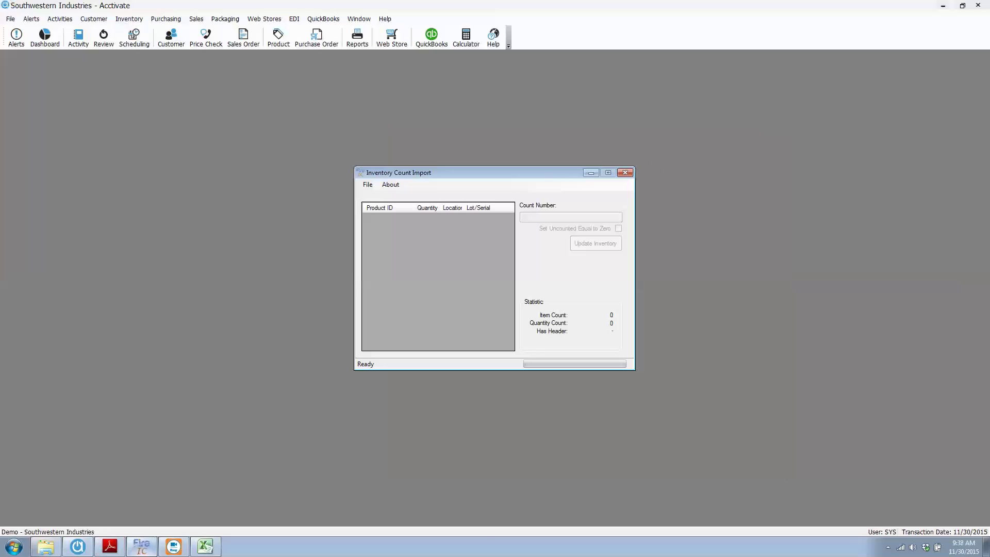
{"action": "left_click", "coordinate": [368, 187]}
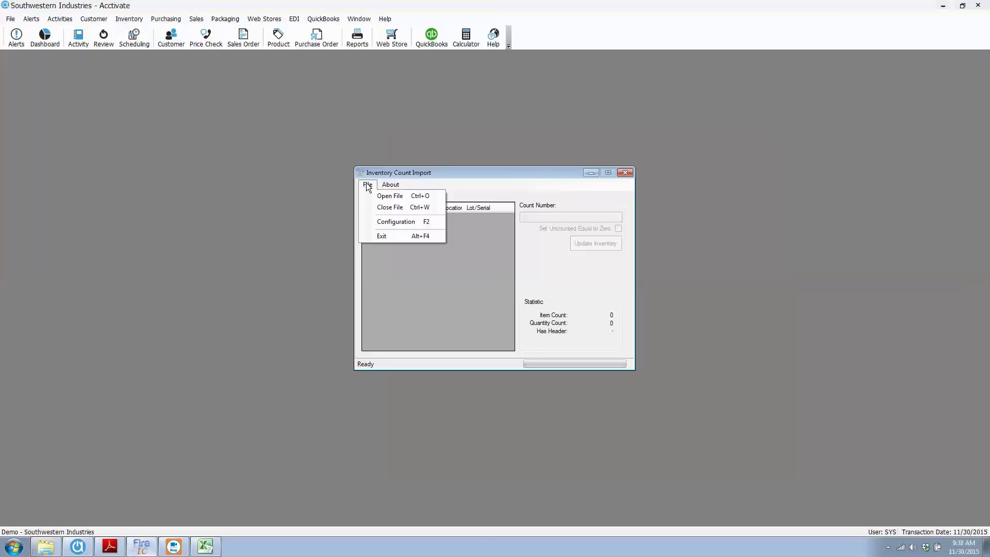
{"action": "left_click", "coordinate": [405, 221]}
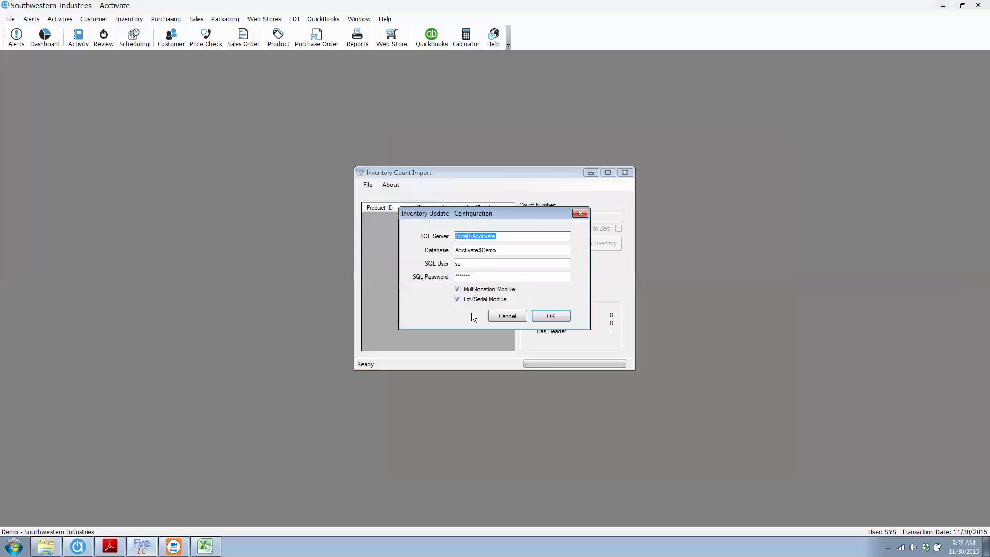
{"action": "left_click", "coordinate": [551, 316]}
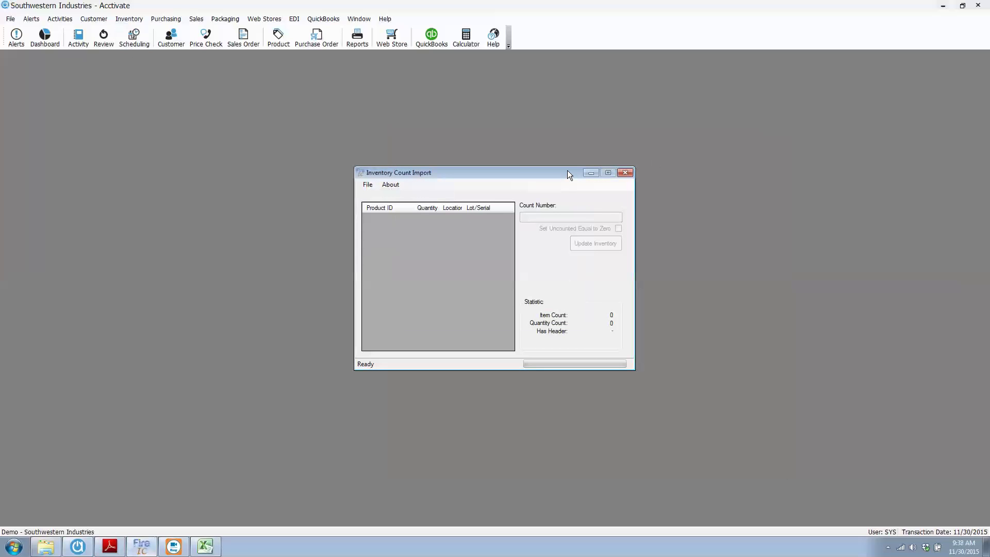
{"action": "left_click_drag", "start_coordinate": [567, 172], "coordinate": [574, 166]}
{"action": "left_click", "coordinate": [596, 166]}
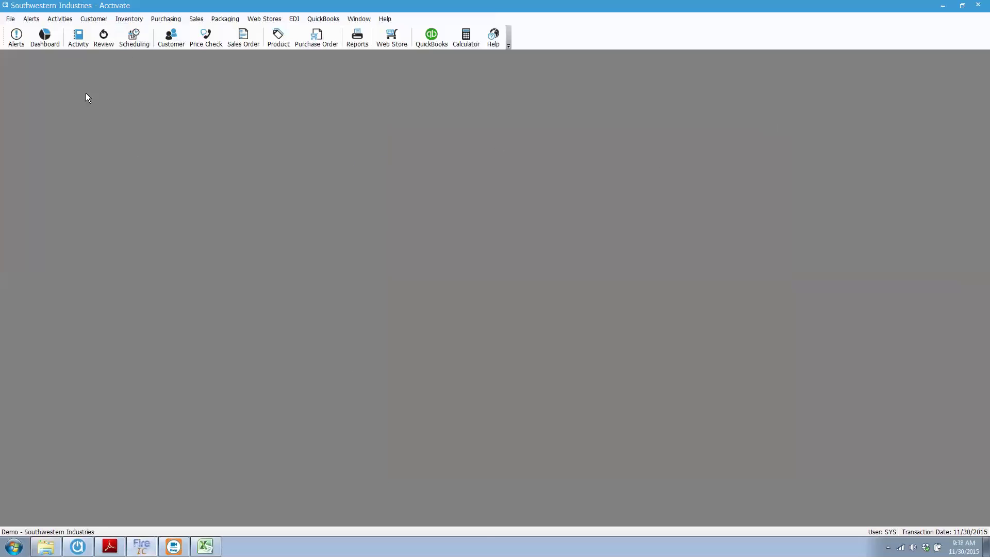
Prepare inventory count sheets for the Dallas warehouse with count cycle x, confirming the preparation warning, and close without printing
{"action": "left_click", "coordinate": [129, 19]}
{"action": "left_click", "coordinate": [144, 80]}
{"action": "left_click", "coordinate": [482, 256]}
{"action": "type", "text": "x"}
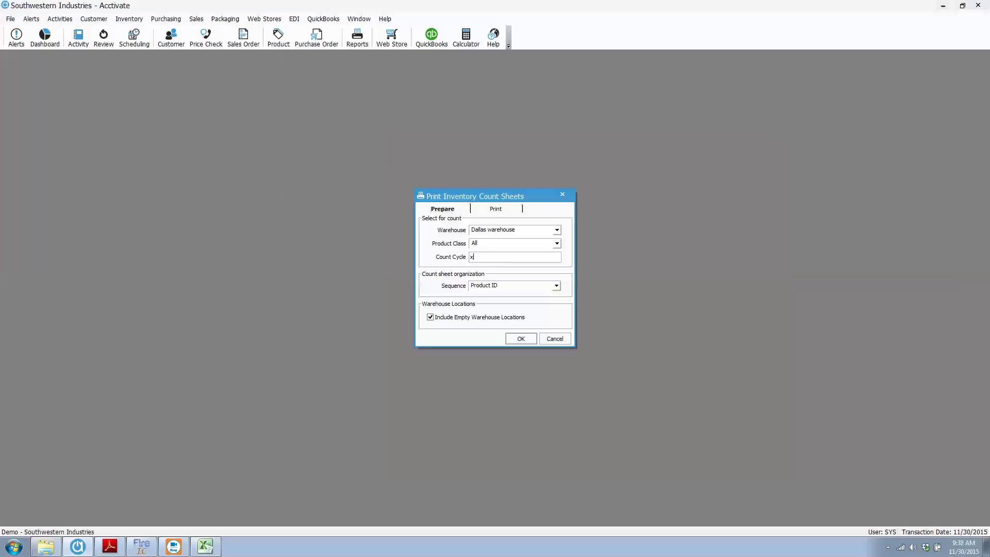
{"action": "left_click", "coordinate": [521, 338]}
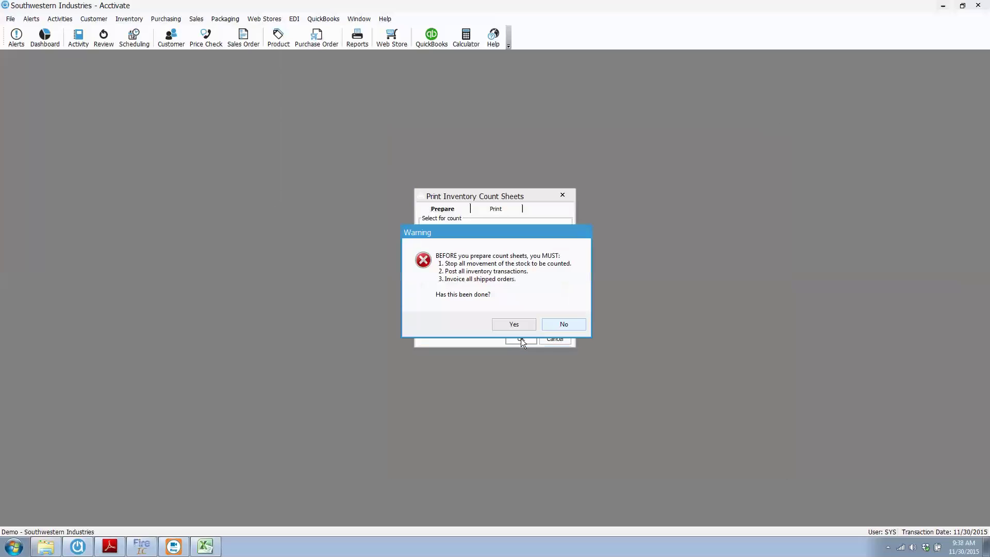
{"action": "left_click", "coordinate": [512, 324]}
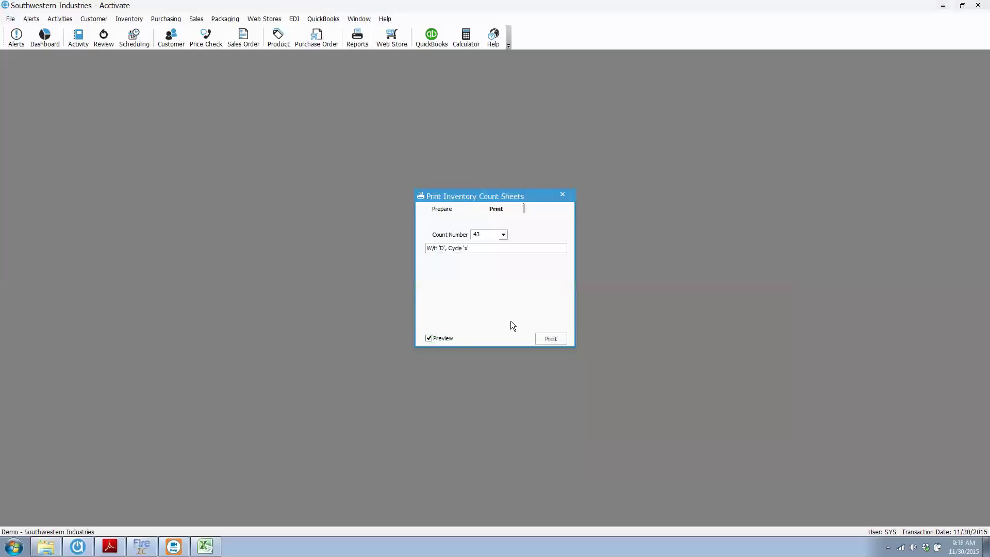
{"action": "left_click", "coordinate": [561, 196]}
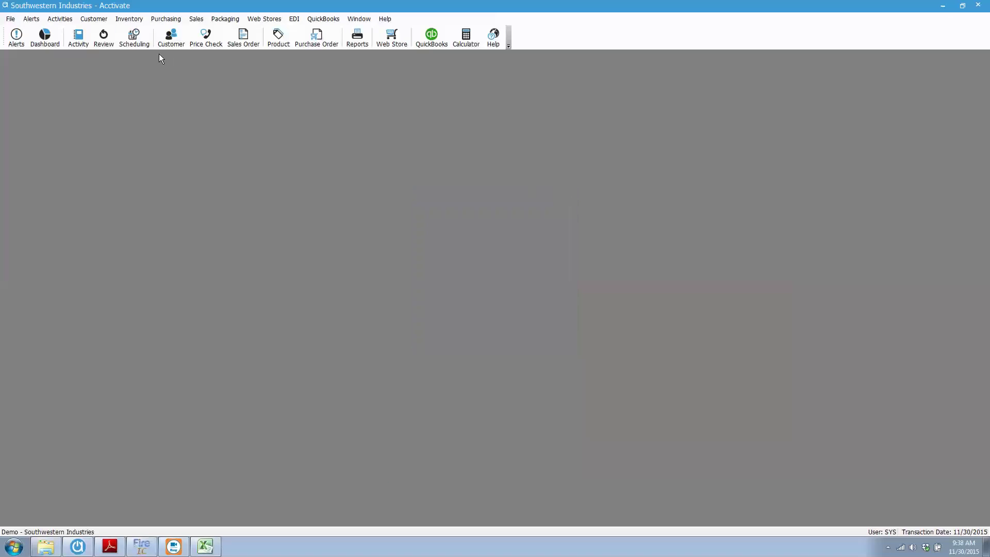
Open Inventory Count Entry for count sheet 43 and move its window toward the upper middle of the workspace
{"action": "left_click", "coordinate": [129, 19]}
{"action": "left_click", "coordinate": [152, 82]}
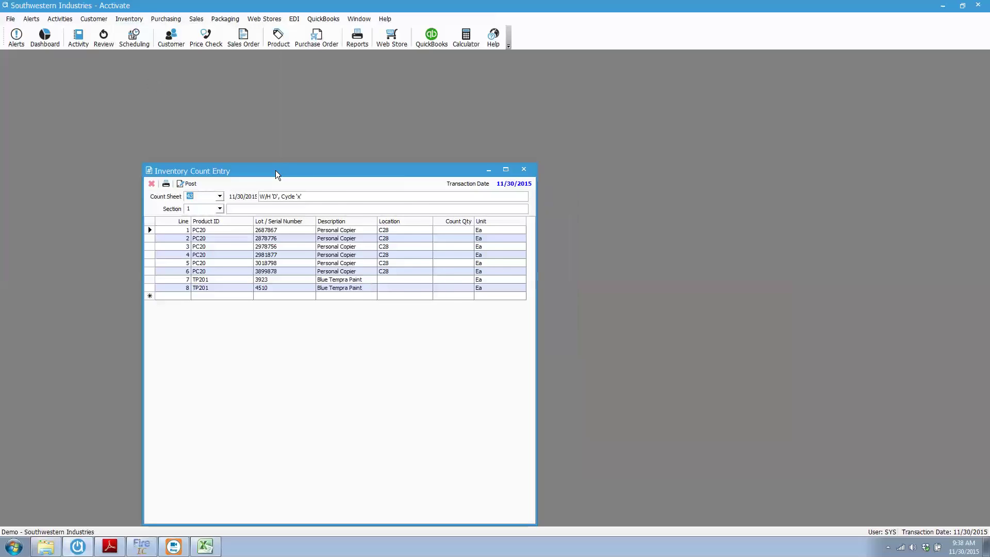
{"action": "left_click_drag", "start_coordinate": [276, 170], "coordinate": [572, 111]}
Load Loc and LotSerial Count X.xlsx from the Inventory Count folder into Inventory Count Import and narrow the Product ID column
{"action": "left_click", "coordinate": [46, 546]}
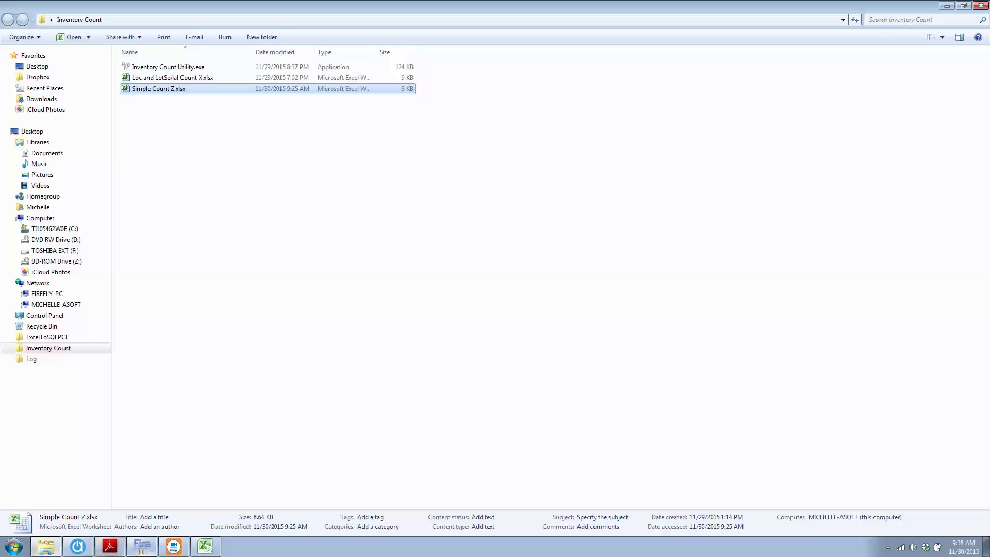
{"action": "left_click_drag", "start_coordinate": [167, 79], "coordinate": [387, 245]}
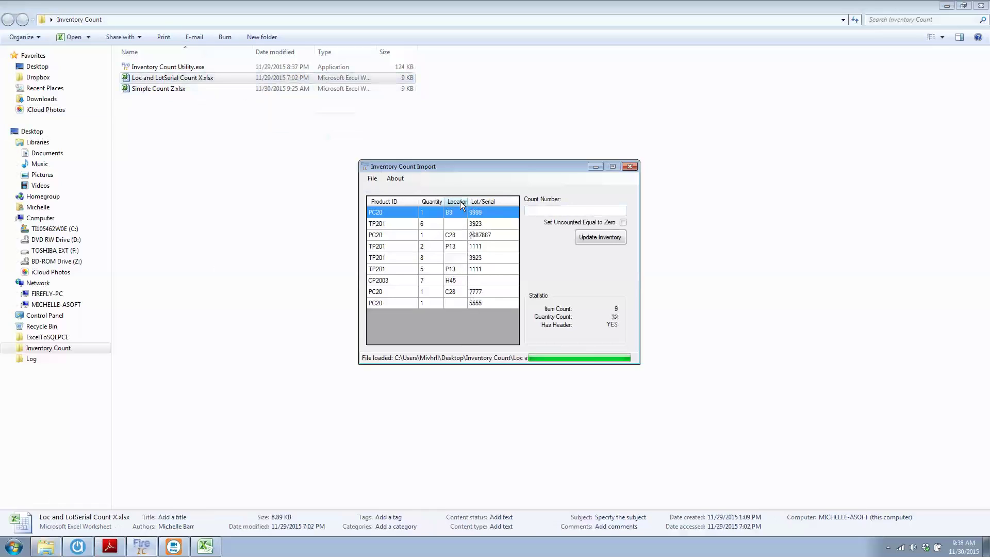
{"action": "left_click_drag", "start_coordinate": [418, 201], "coordinate": [410, 201]}
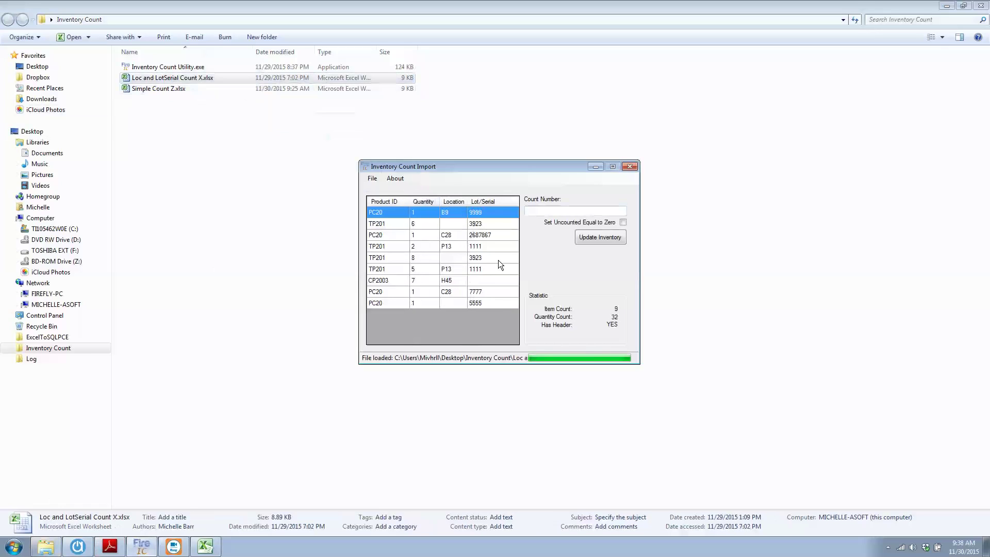
Update inventory from the loaded file using count number 43, leaving uncounted items unchanged, and close the import utility
{"action": "left_click", "coordinate": [539, 211]}
{"action": "type", "text": "43"}
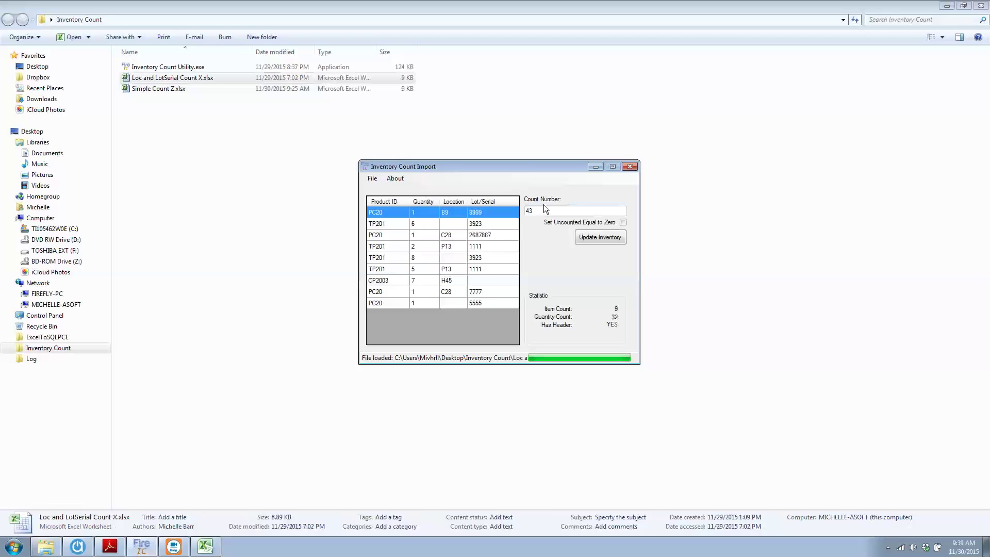
{"action": "left_click", "coordinate": [601, 238]}
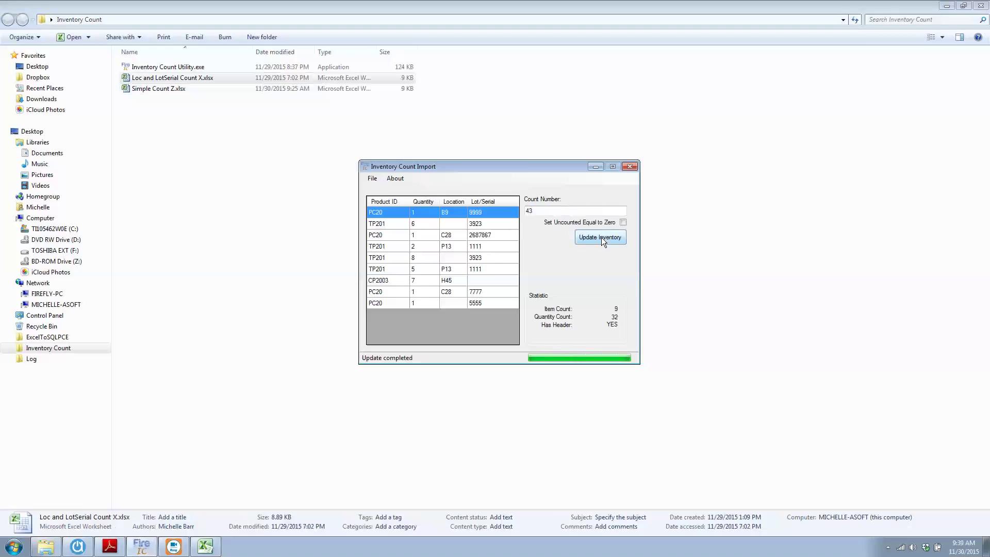
{"action": "left_click", "coordinate": [630, 165]}
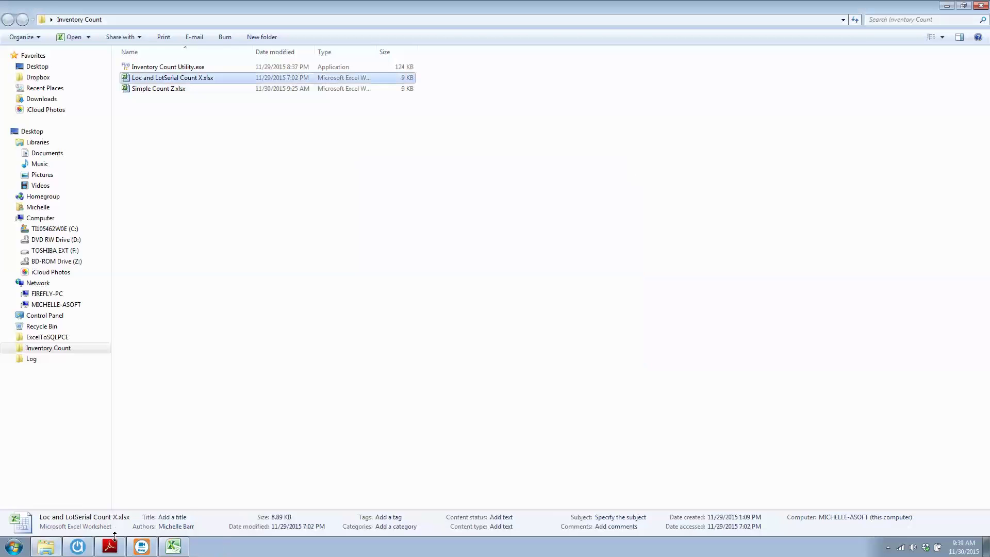
Return to Acctivate, reopen Inventory Count Entry to view the imported quantities for count sheet 43, and reposition its window
{"action": "left_click", "coordinate": [78, 547]}
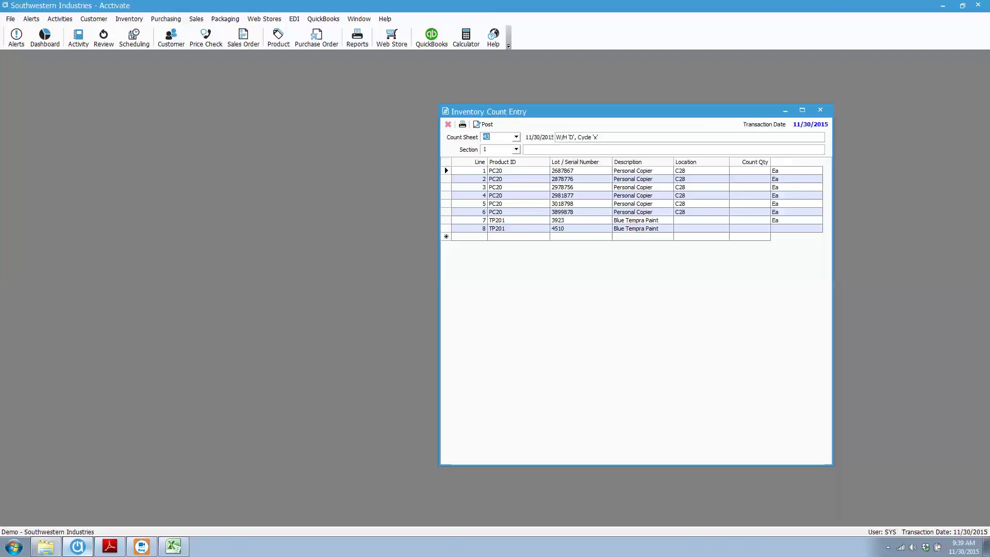
{"action": "left_click", "coordinate": [817, 111]}
{"action": "left_click", "coordinate": [133, 21]}
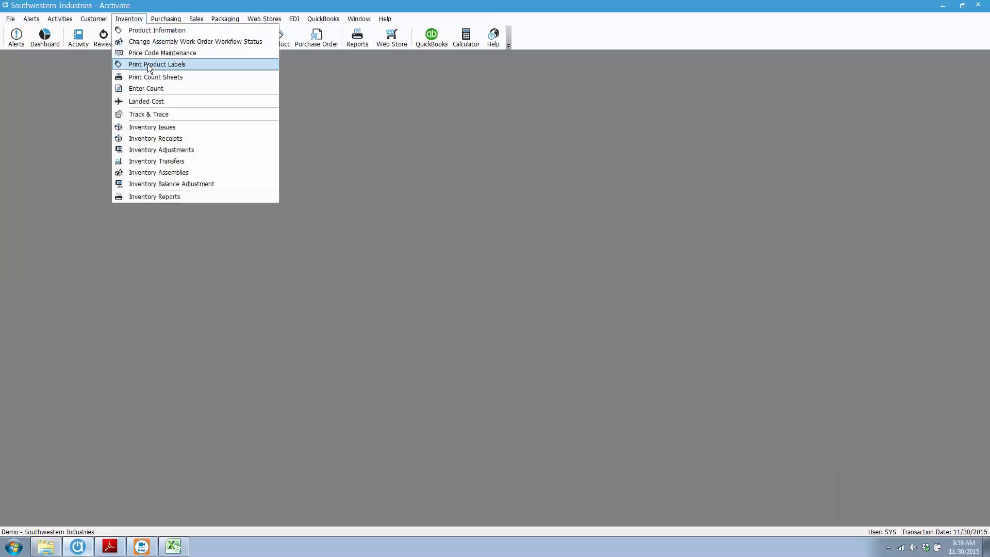
{"action": "left_click", "coordinate": [175, 88]}
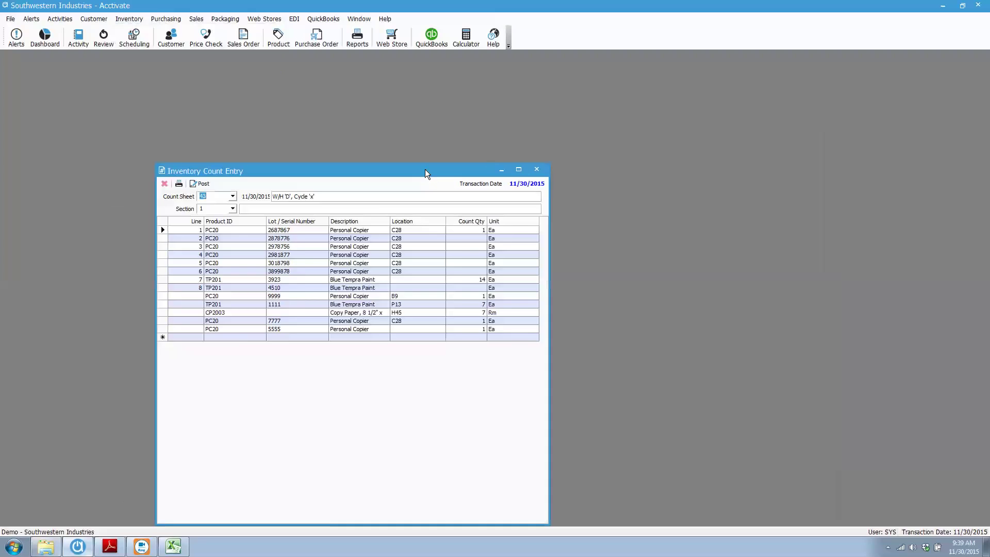
{"action": "left_click_drag", "start_coordinate": [425, 169], "coordinate": [666, 113]}
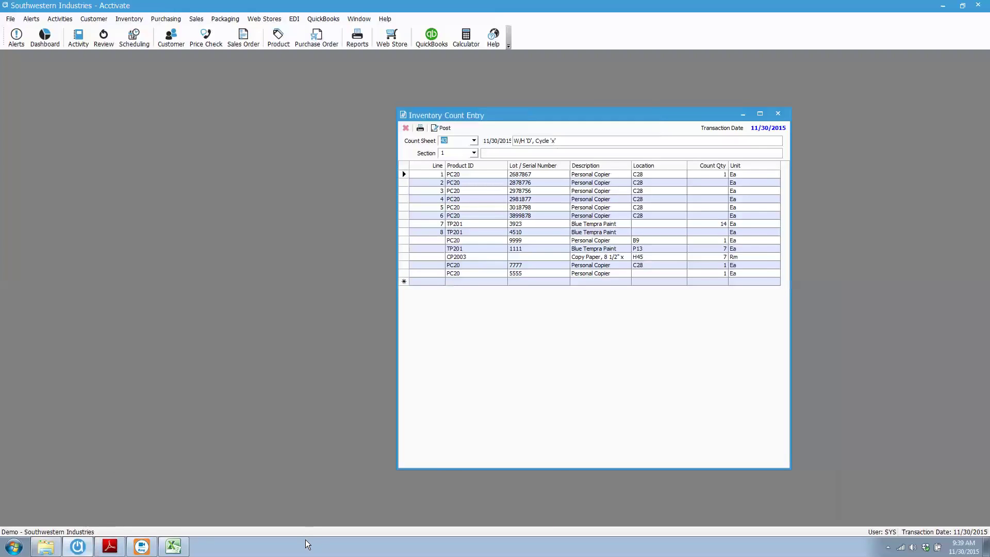
Close the current Excel workbook, open Loc and LotSerial Count X.xlsx from the Inventory Count folder, and place its widened window beside Inventory Count Entry
{"action": "left_click", "coordinate": [174, 546]}
{"action": "left_click", "coordinate": [192, 75]}
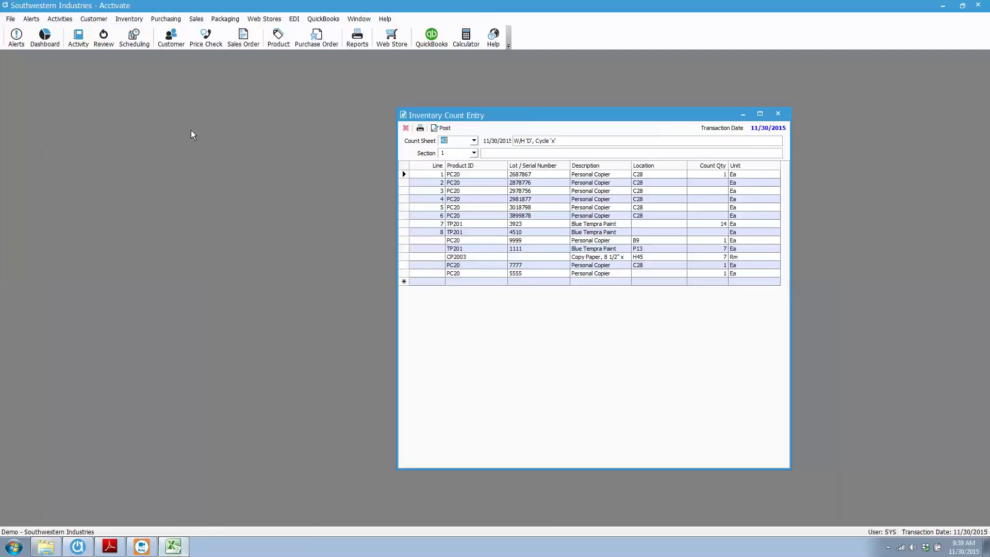
{"action": "left_click", "coordinate": [46, 547]}
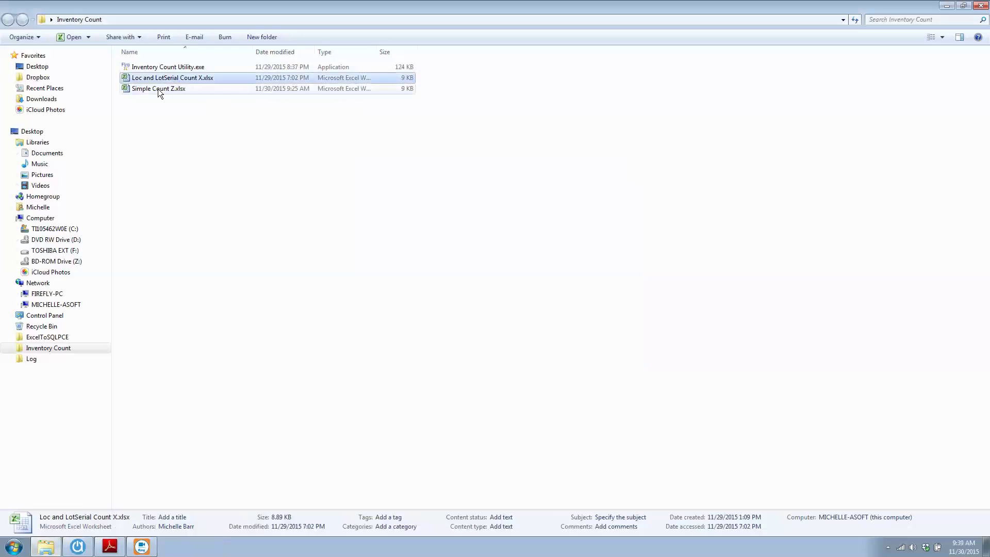
{"action": "left_click", "coordinate": [158, 88]}
{"action": "double_click", "coordinate": [165, 78]}
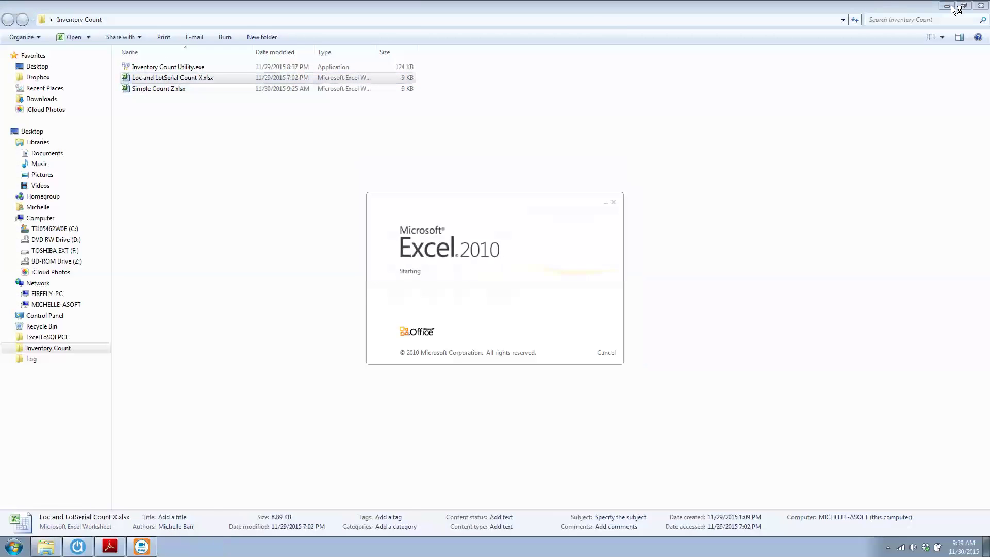
{"action": "left_click", "coordinate": [944, 6]}
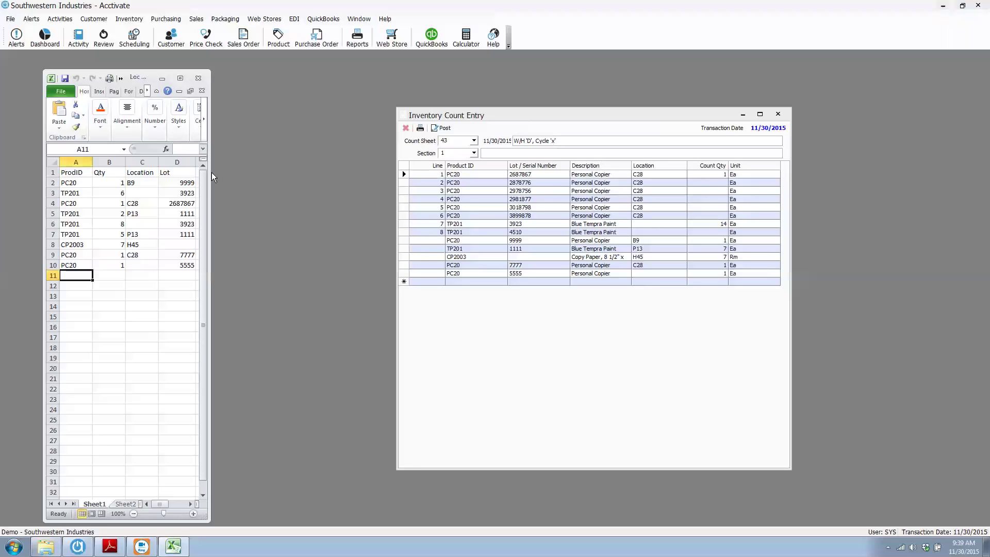
{"action": "left_click_drag", "start_coordinate": [209, 171], "coordinate": [261, 171]}
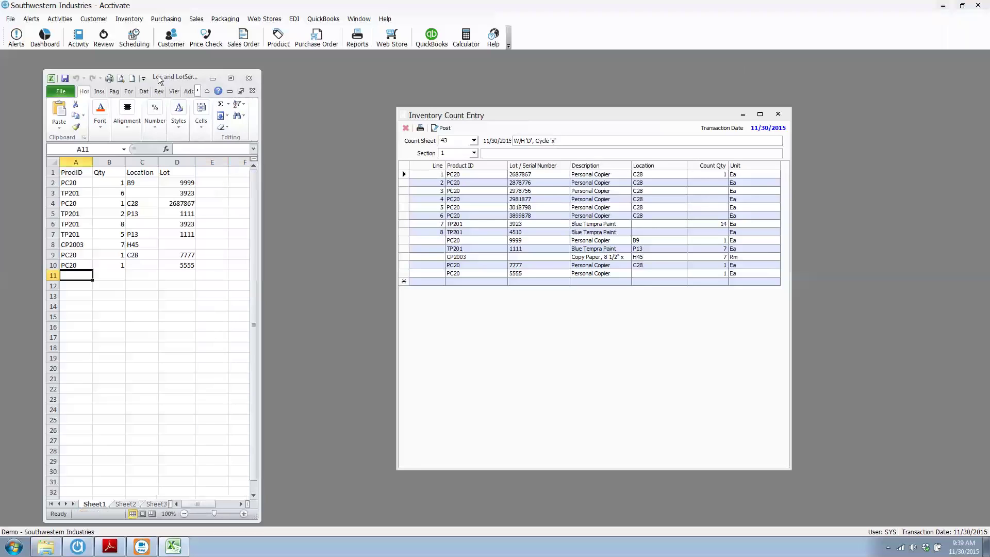
{"action": "left_click_drag", "start_coordinate": [157, 80], "coordinate": [231, 76]}
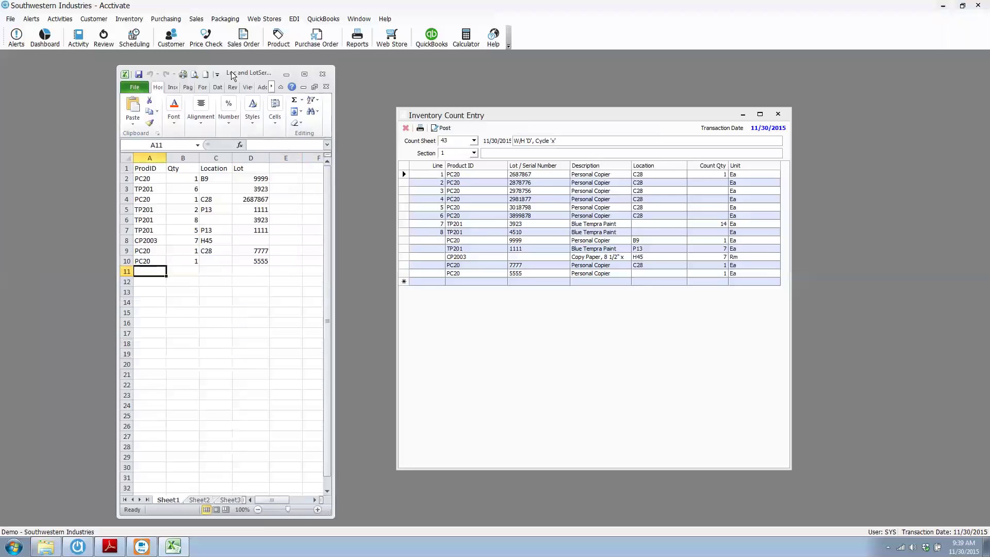
Compare count sheet 43 with the workbook, checking the TP201 rows for lot 1111 and their quantities, and minimize Excel
{"action": "left_click", "coordinate": [406, 174]}
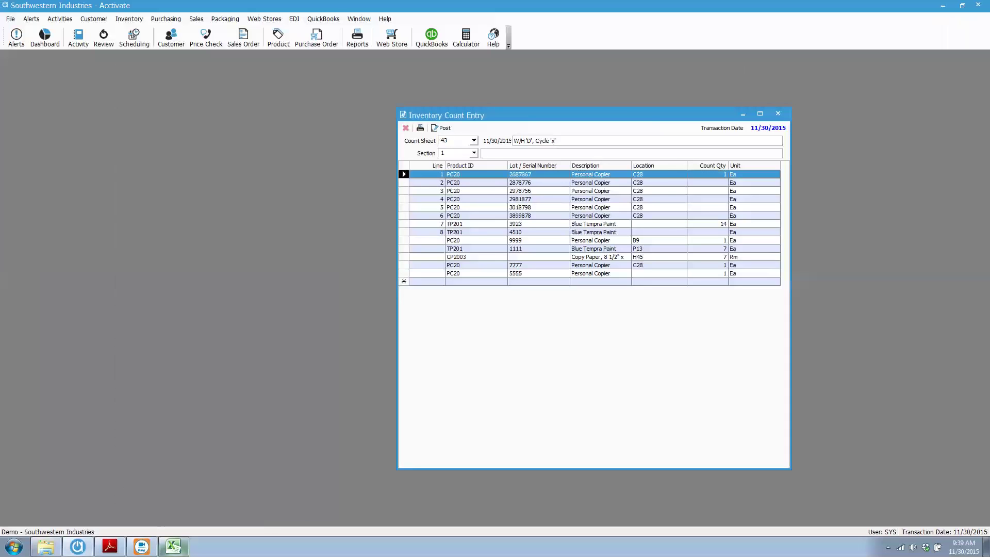
{"action": "left_click", "coordinate": [173, 546]}
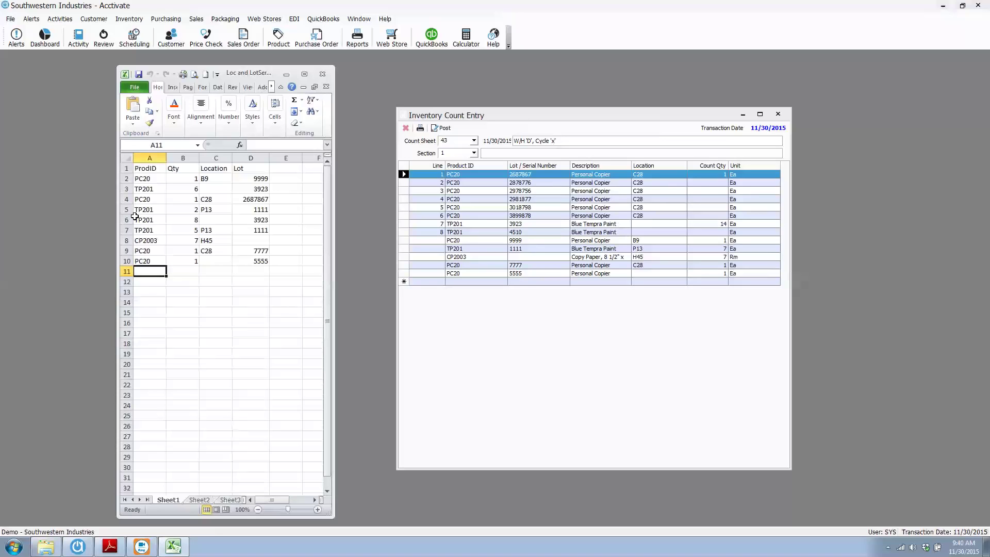
{"action": "left_click", "coordinate": [251, 209]}
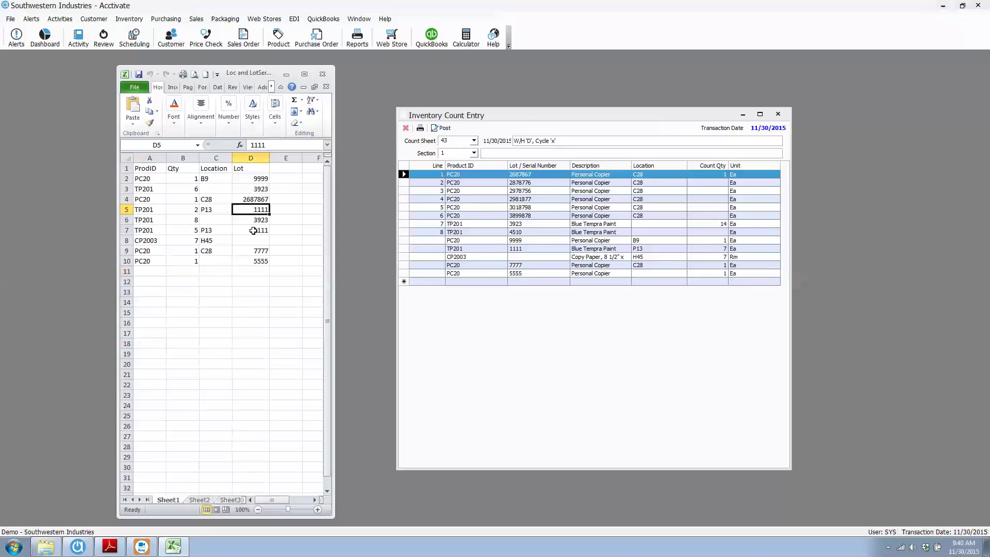
{"action": "left_click", "coordinate": [252, 230]}
{"action": "left_click", "coordinate": [187, 232]}
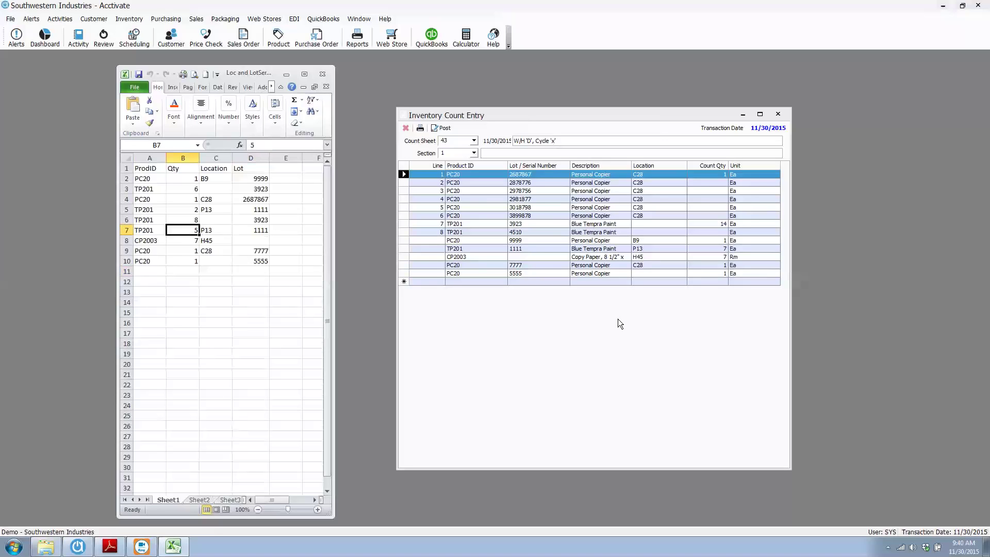
{"action": "left_click", "coordinate": [287, 76]}
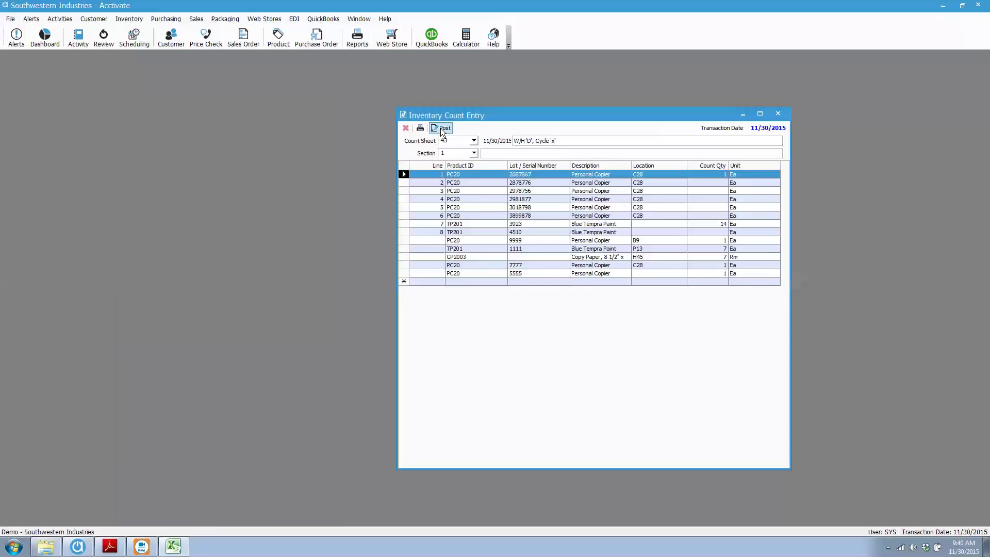
Post count sheet 43 without counting the uncounted products, skip the Inventory Variance report, and close Inventory Count Entry
{"action": "left_click", "coordinate": [441, 129]}
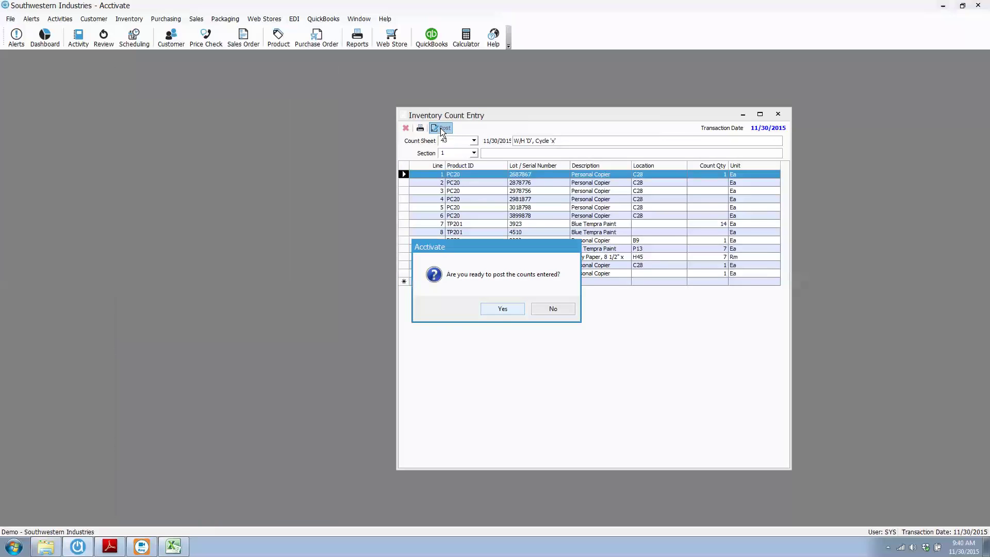
{"action": "left_click", "coordinate": [500, 308]}
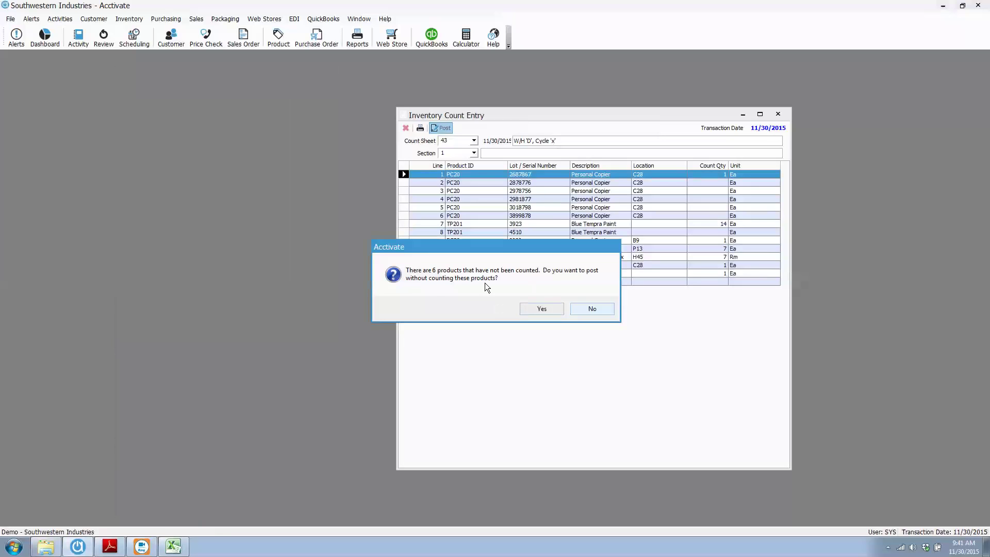
{"action": "left_click", "coordinate": [545, 308]}
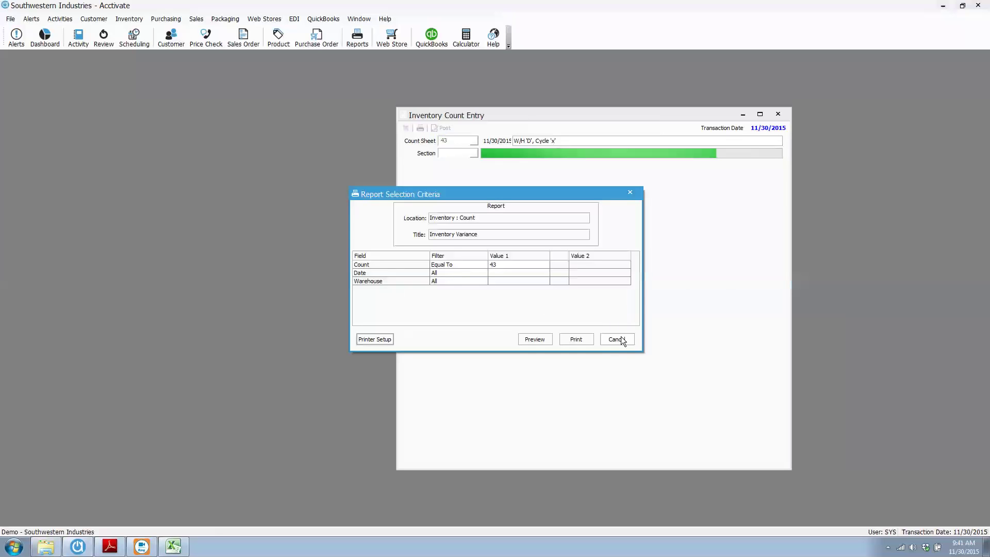
{"action": "left_click", "coordinate": [622, 339]}
{"action": "left_click", "coordinate": [779, 114]}
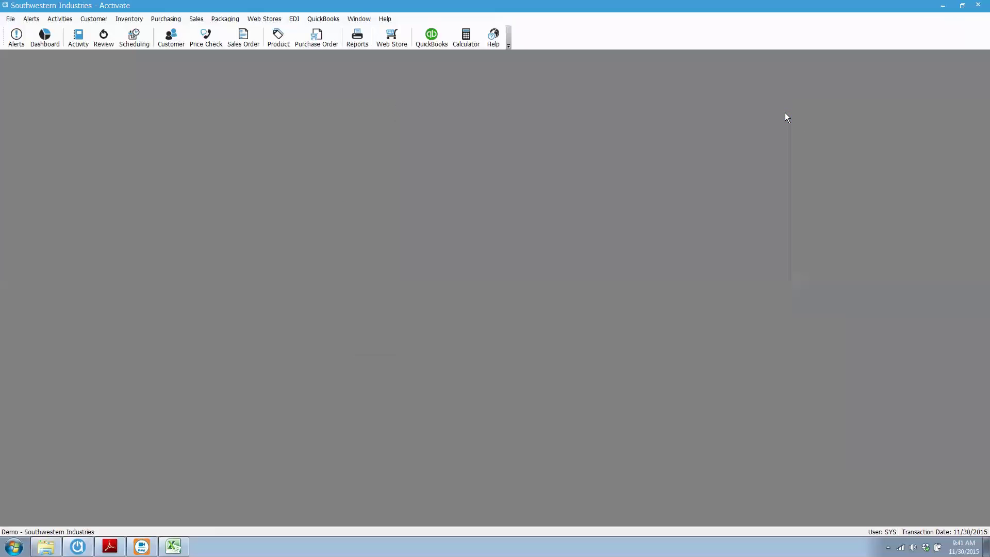
Look up product TP201, display its location quantities, and move the Product window toward the middle of the workspace
{"action": "left_click", "coordinate": [275, 40]}
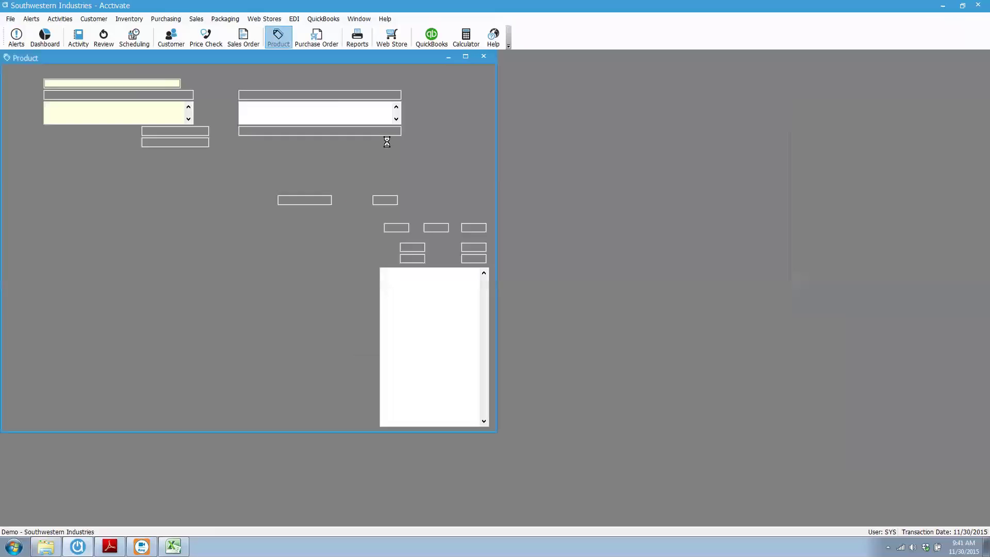
{"action": "type", "text": "tp201"}
{"action": "key", "text": "Return"}
{"action": "left_click", "coordinate": [417, 212]}
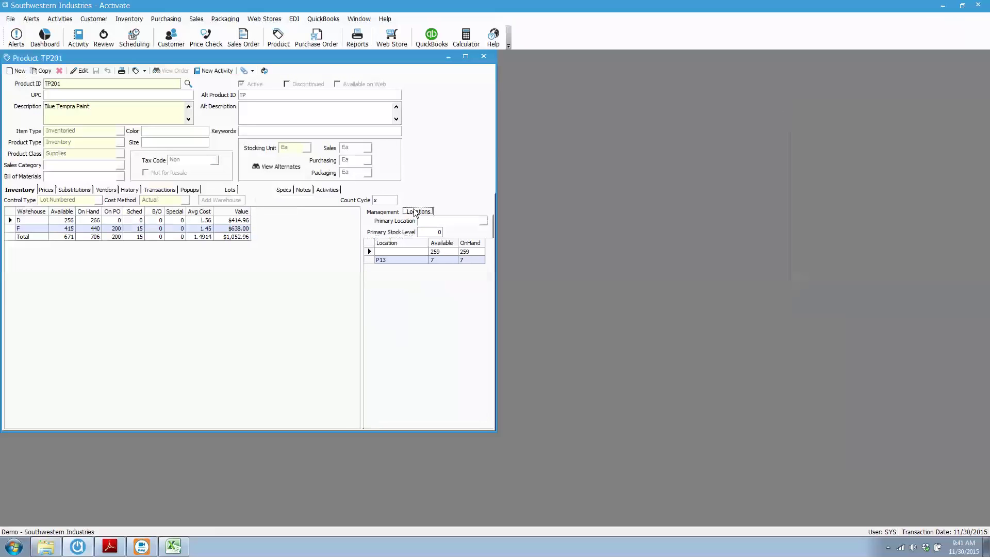
{"action": "left_click_drag", "start_coordinate": [356, 58], "coordinate": [464, 65]}
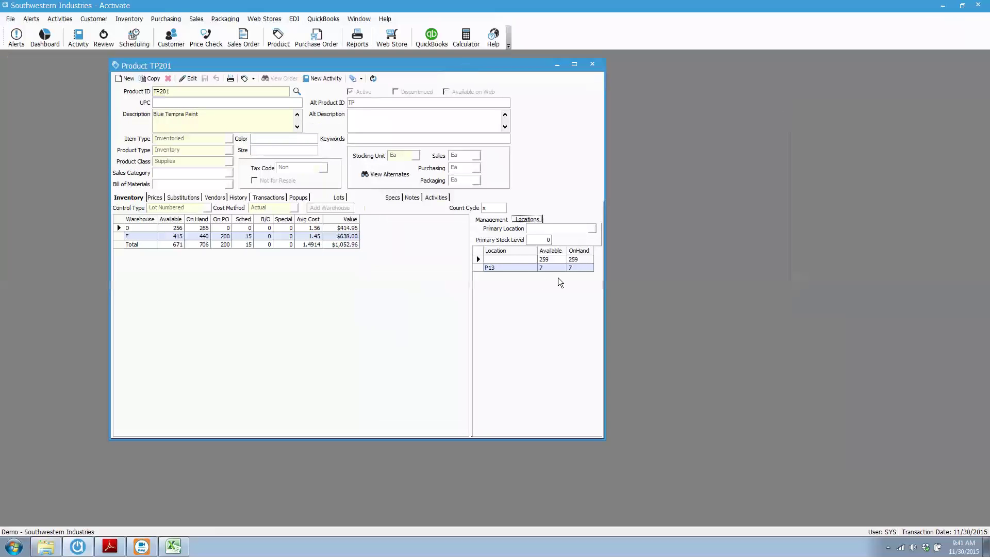
Look up product PC20, examine its location quantities including C28, and close the Product window
{"action": "left_click", "coordinate": [183, 90]}
{"action": "type", "text": "PC20"}
{"action": "key", "text": "Tab"}
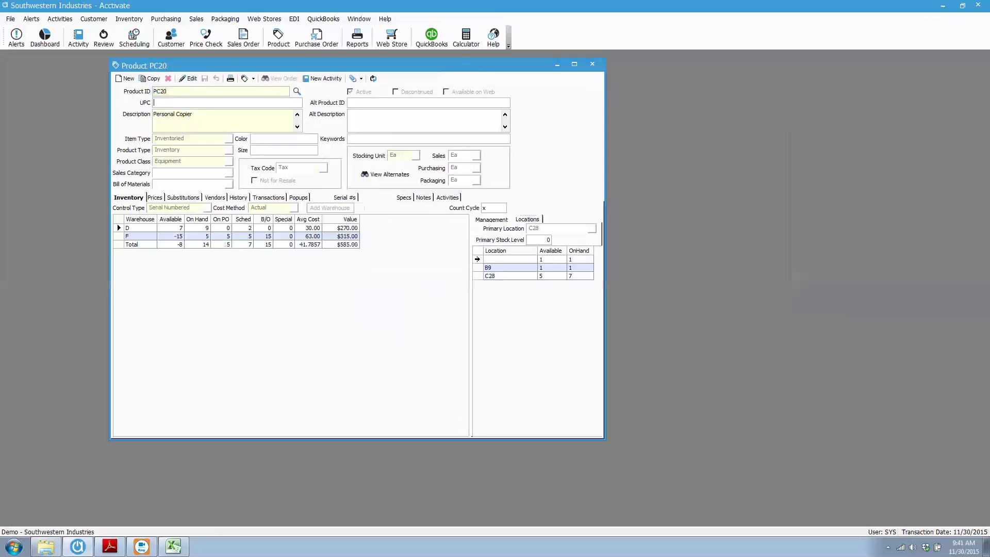
{"action": "left_click", "coordinate": [479, 276]}
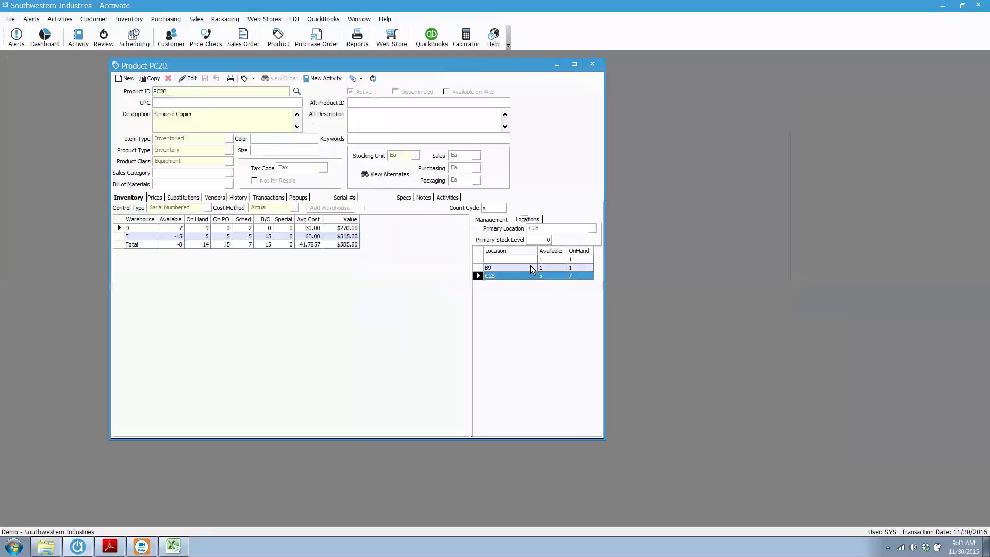
{"action": "left_click", "coordinate": [594, 65]}
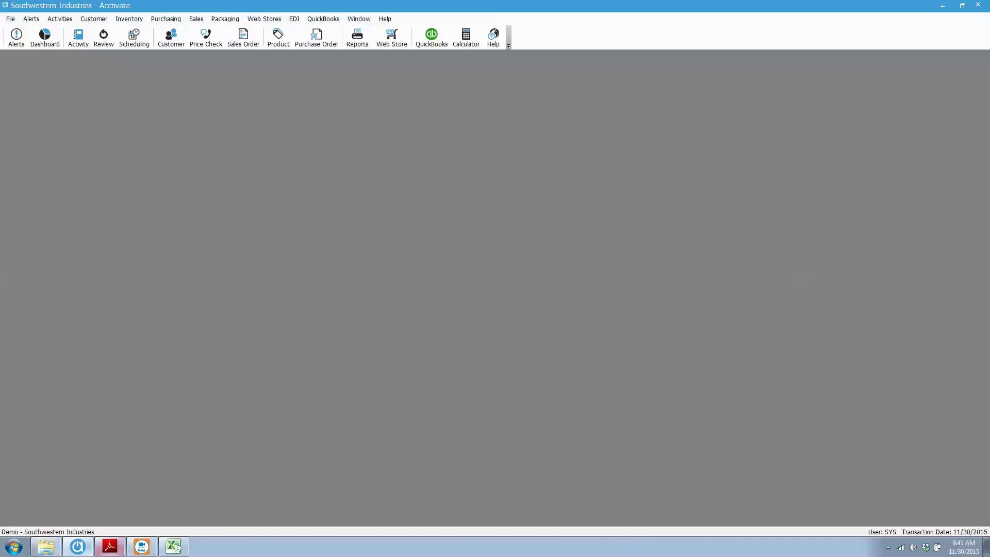
Switch to Adobe Reader and show the last page of YouTube Slide IC.pdf
{"action": "left_click", "coordinate": [110, 546]}
{"action": "key", "text": "Page_Down"}
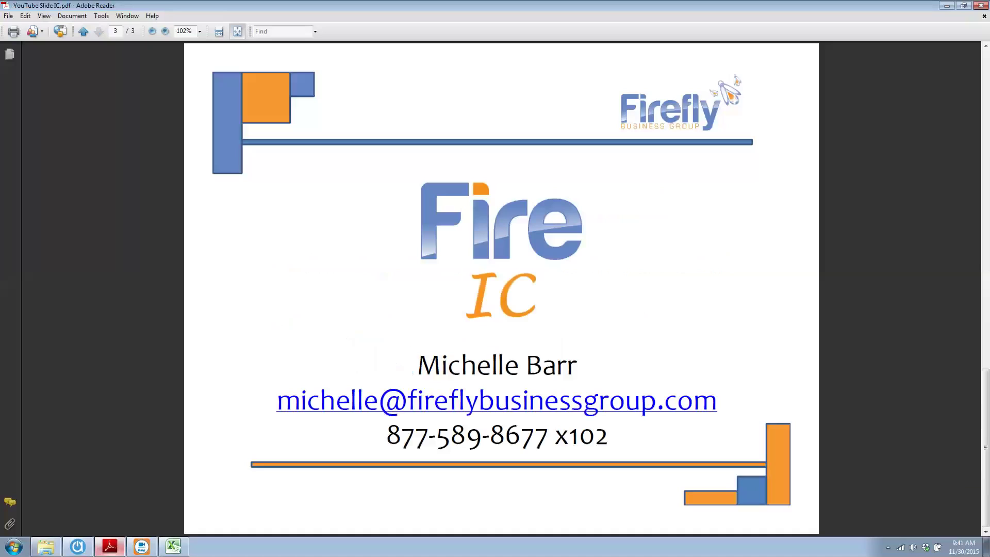